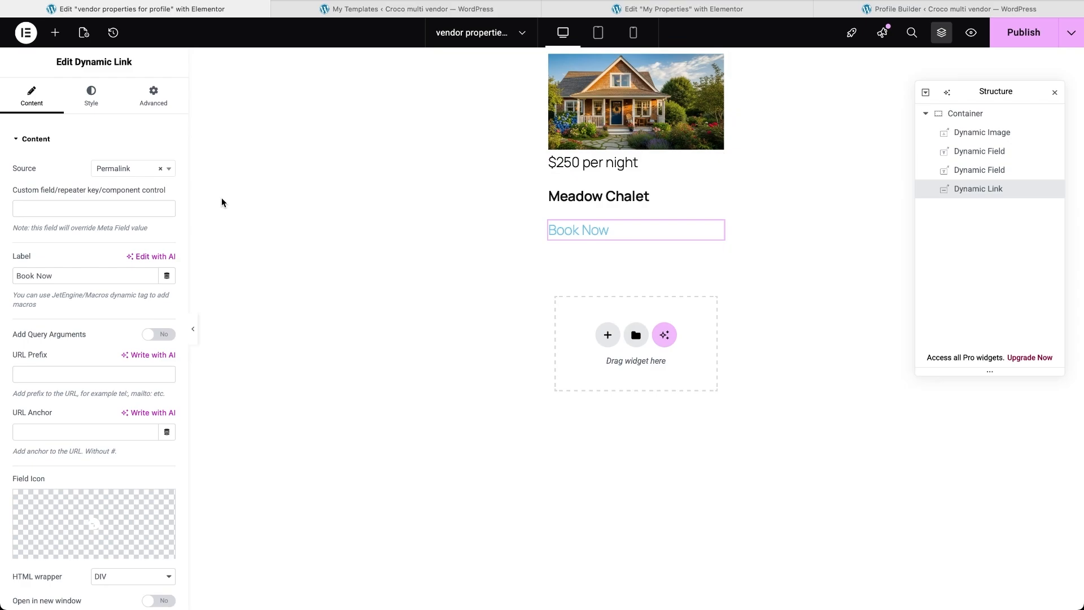
Change the label of the listing's dynamic link to "Edit".
left_click(122, 276)
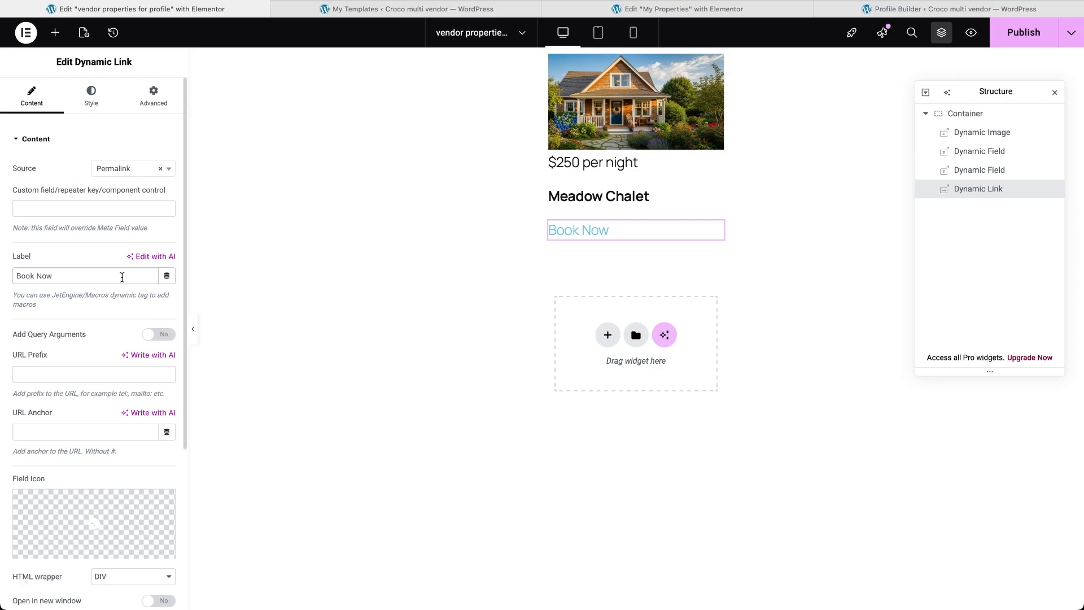
triple_click(122, 276)
type("Edit")
Set the Edit link's source to Profile Page with Edit Property as the target page, and enable query arguments.
left_click(135, 170)
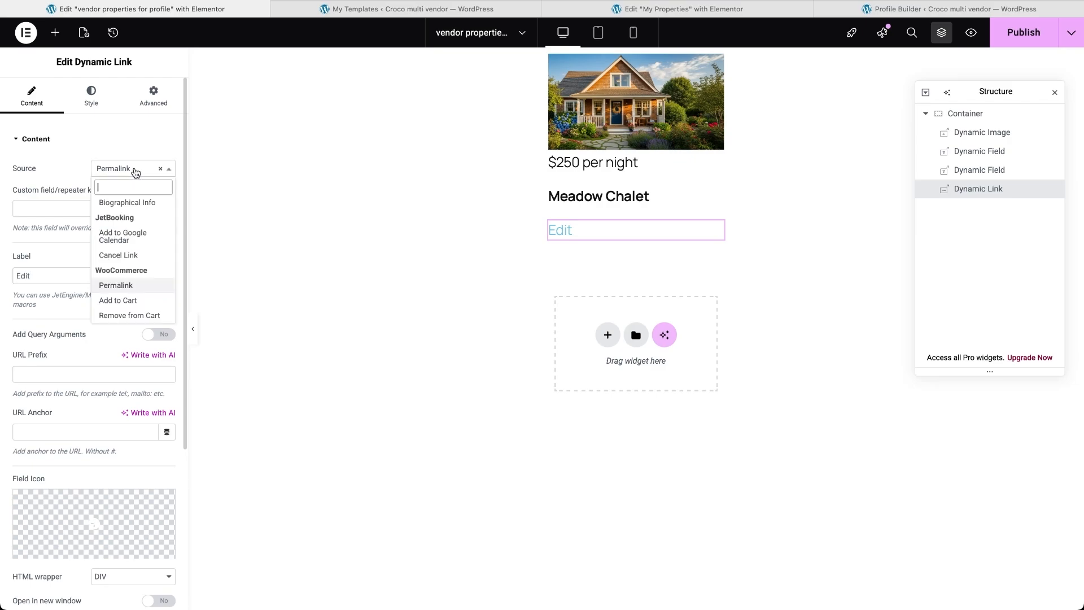
scroll(143, 244, "up", 5)
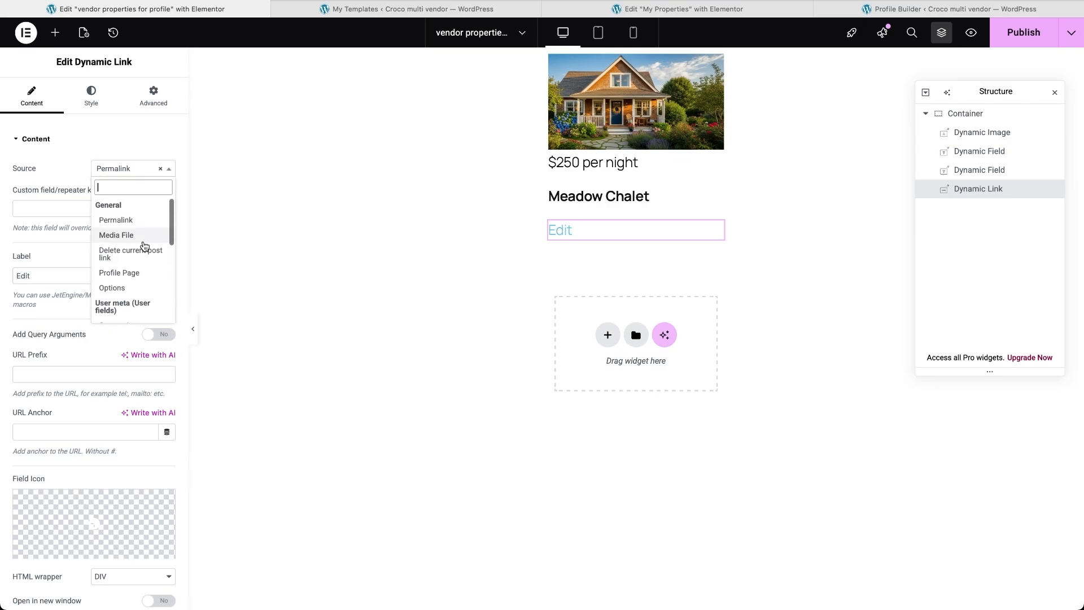
left_click(137, 274)
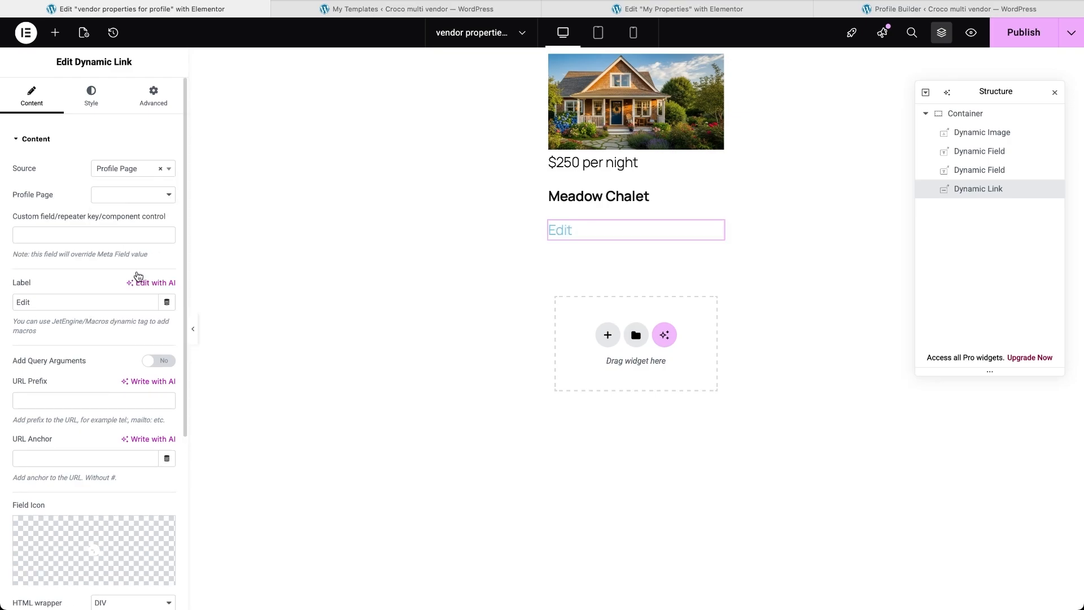
left_click(137, 199)
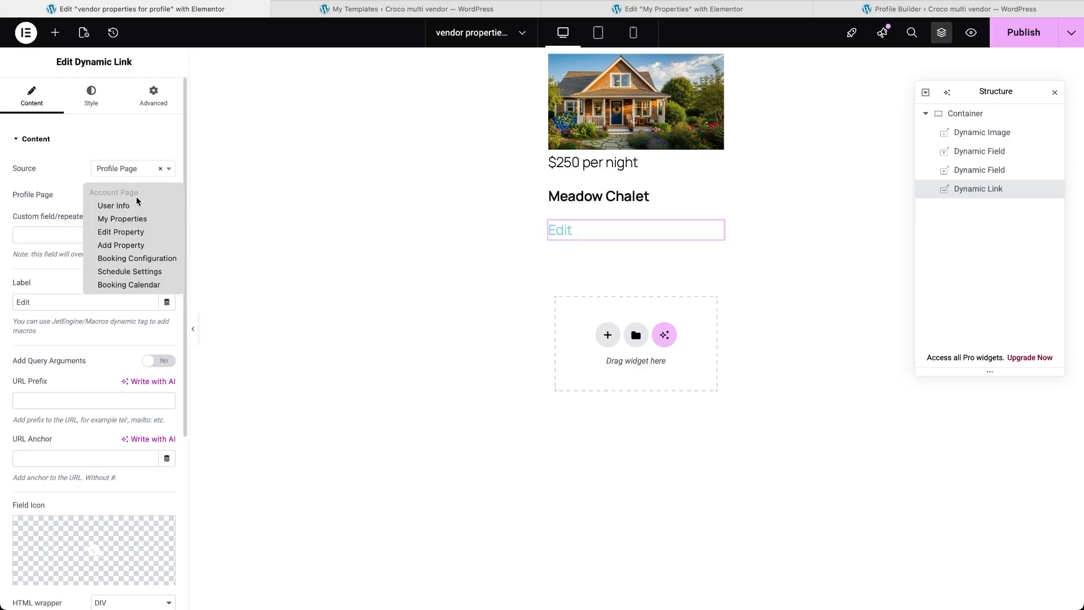
left_click(127, 231)
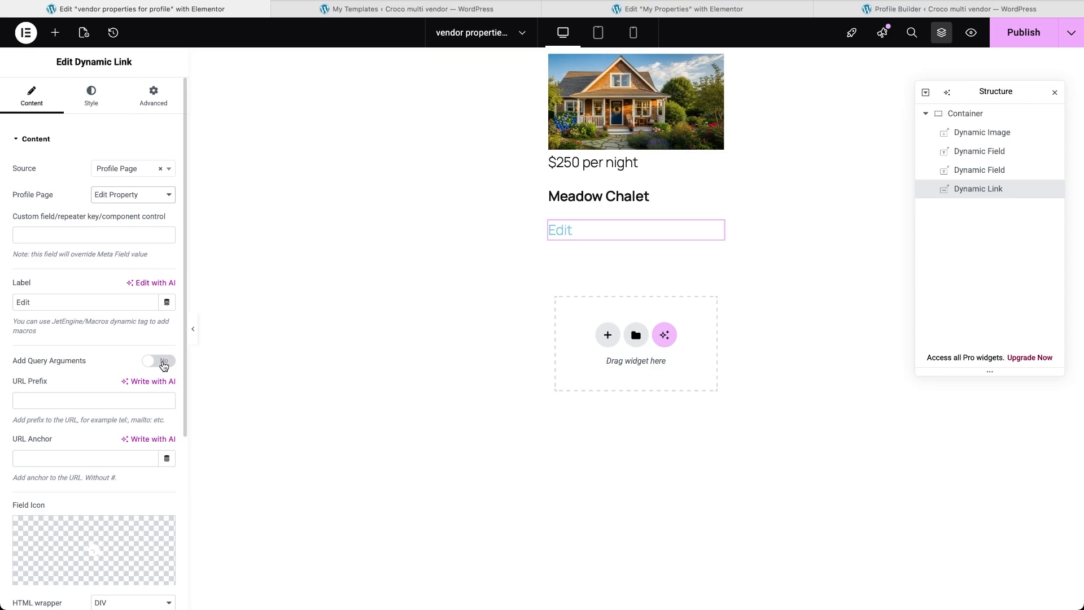
left_click(161, 362)
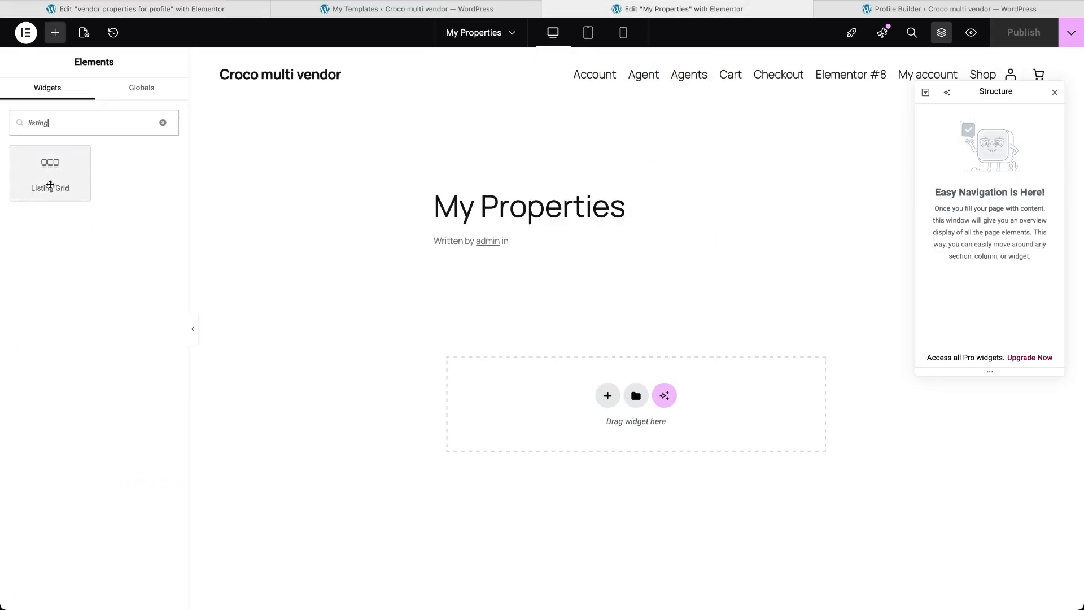
Add a Listing Grid to the My Properties page and assign it the "vendor properties for profile" listing.
left_click(48, 182)
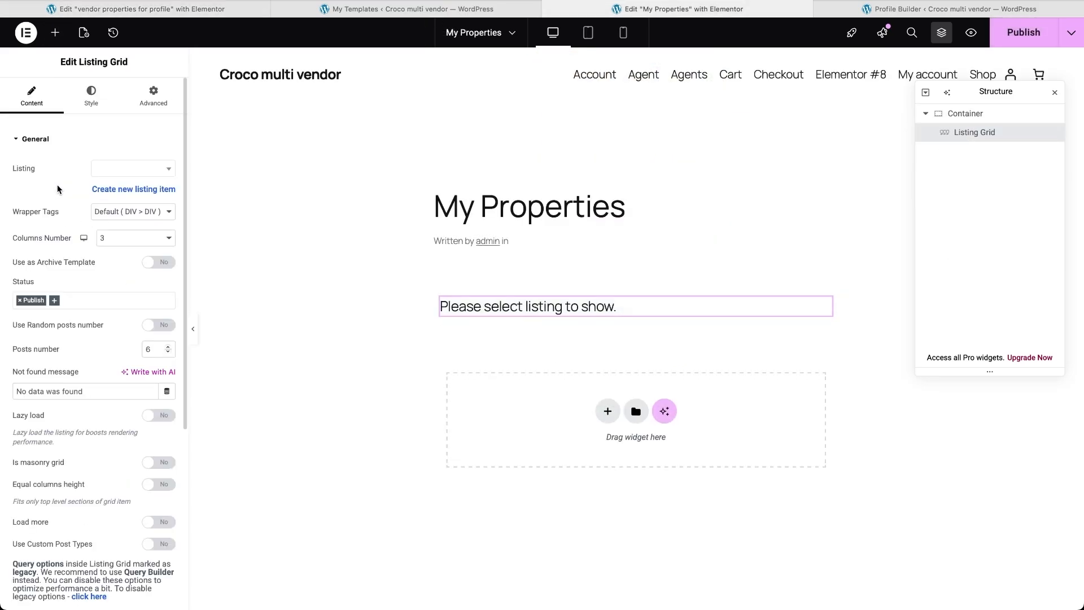
left_click(139, 168)
type("vendor")
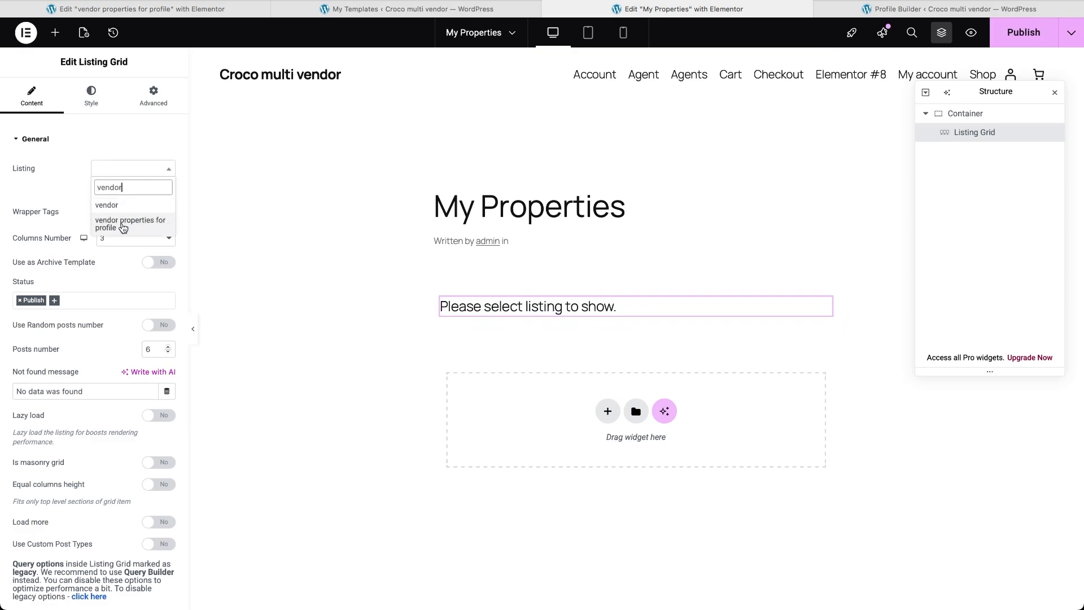
left_click(123, 227)
Enable a custom query for the listing grid and choose the "Vendor items" query.
scroll(82, 370, "down", 5)
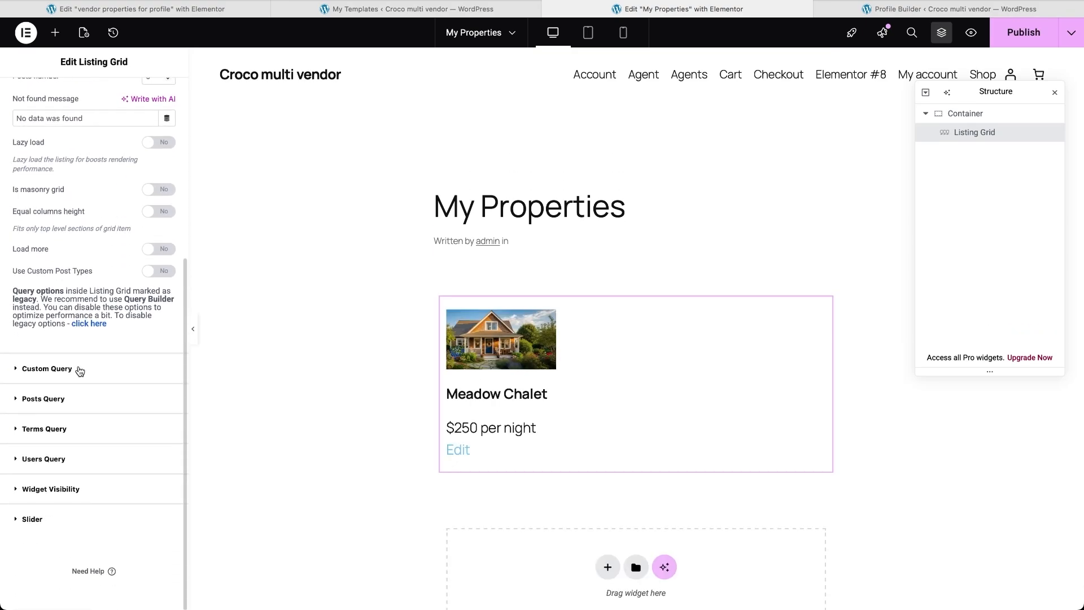
left_click(66, 370)
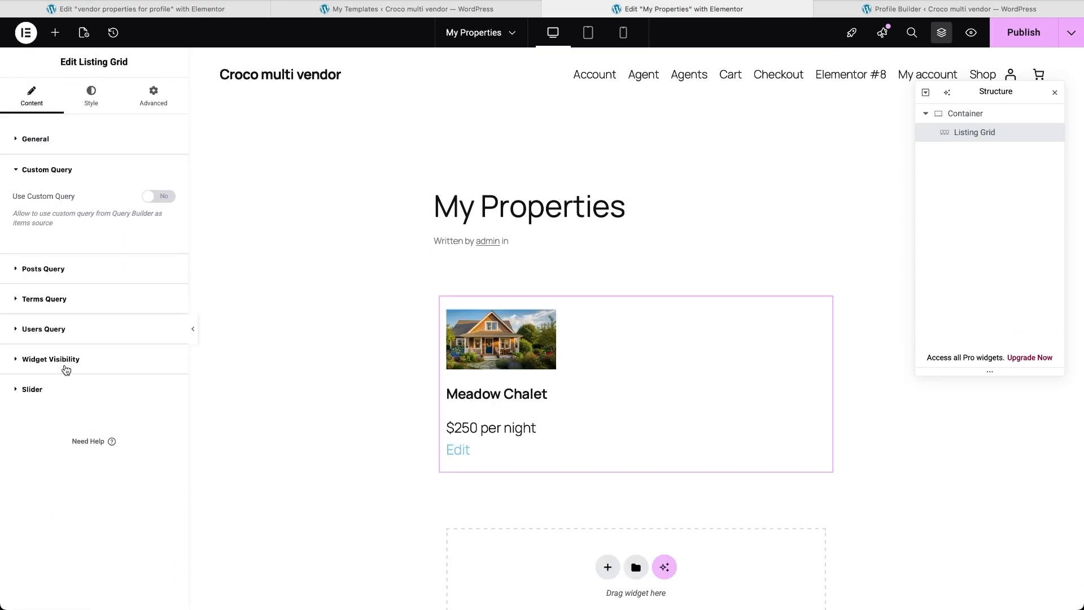
left_click(161, 197)
left_click(127, 250)
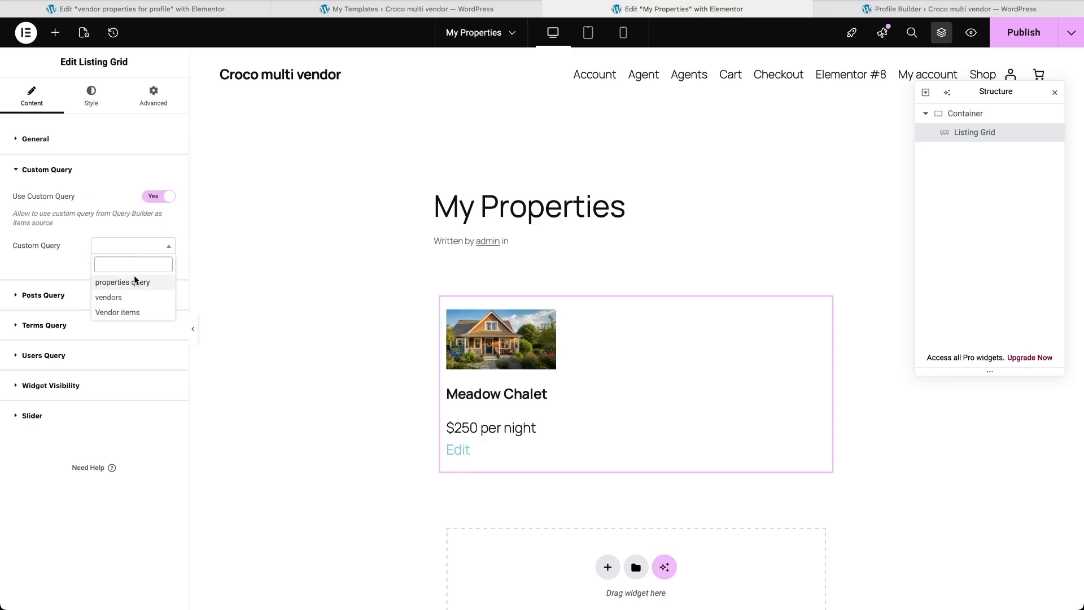
left_click(121, 312)
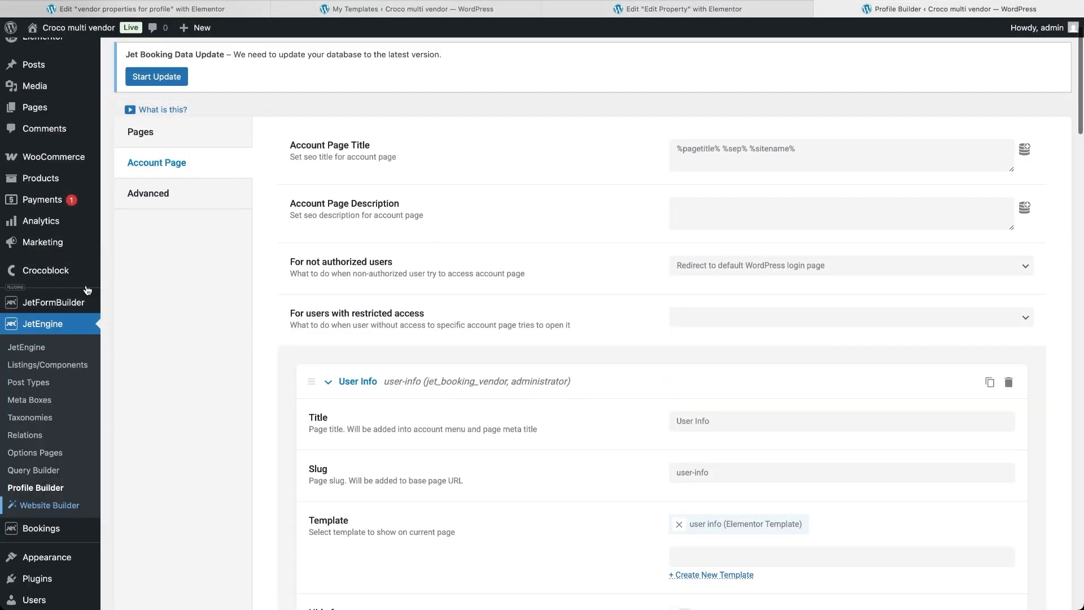
Create a new JetFormBuilder form from scratch and title it "Product edit form".
mouse_move(69, 304)
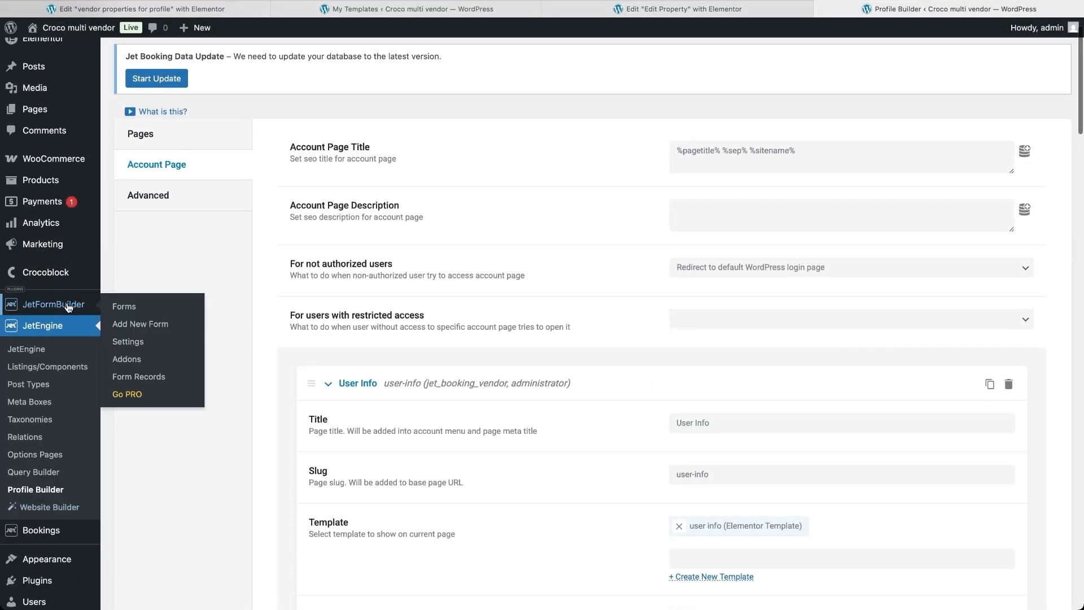
left_click(136, 327)
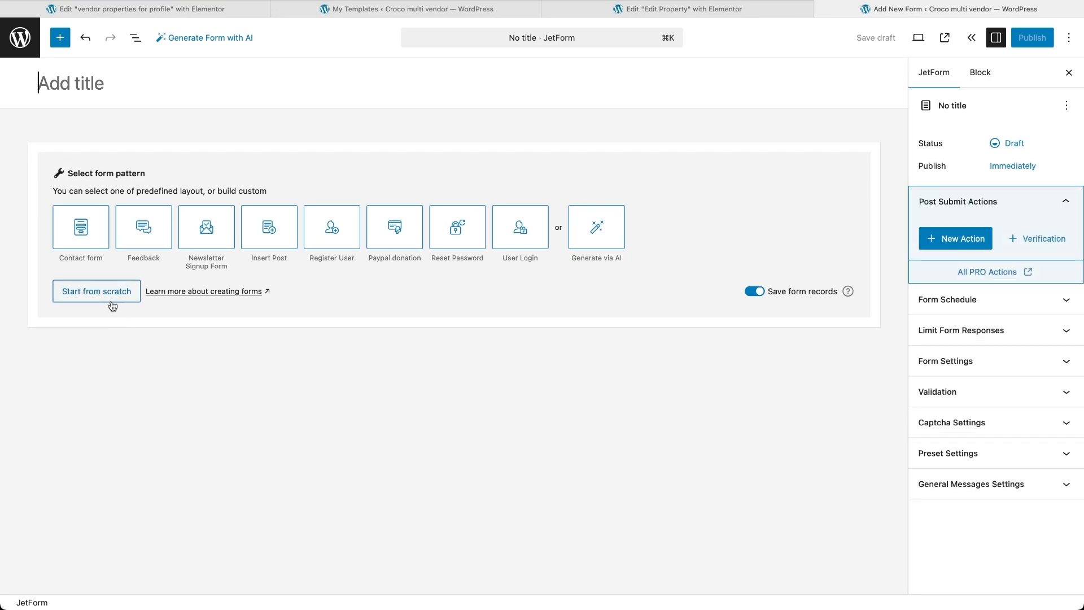
left_click(113, 306)
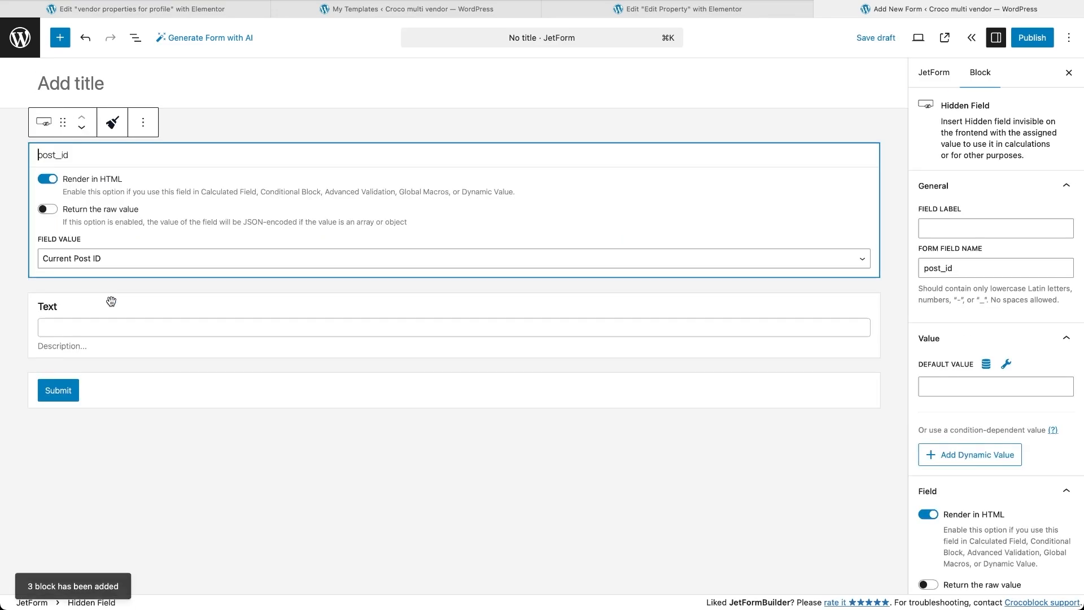
left_click(88, 83)
type("Product edit form")
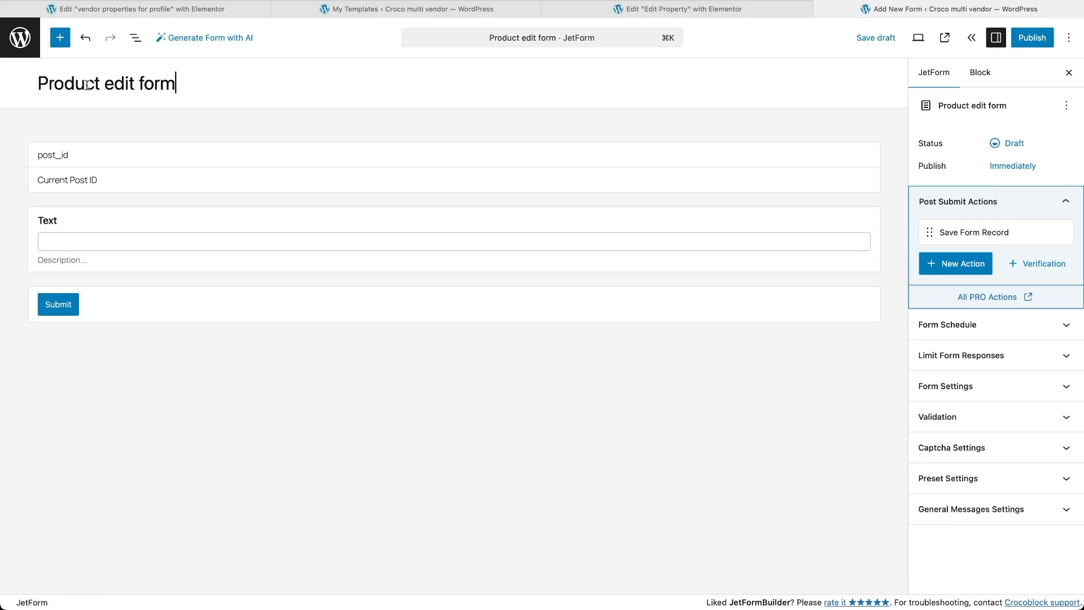
Set the hidden post_id field's value to URL Query Variable with the query variable key "_post_id".
left_click(101, 184)
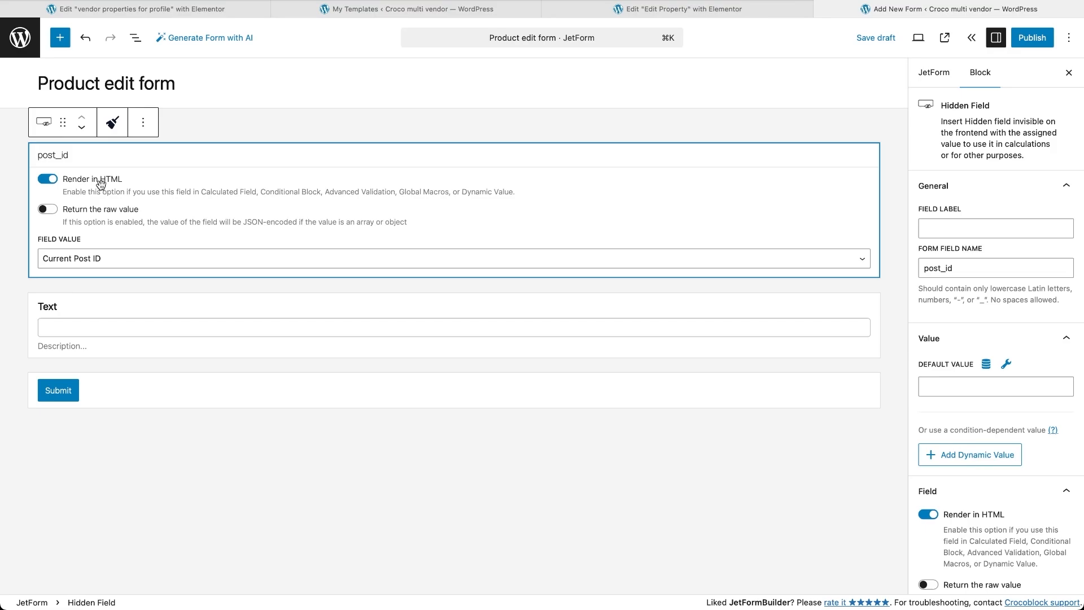
left_click(90, 259)
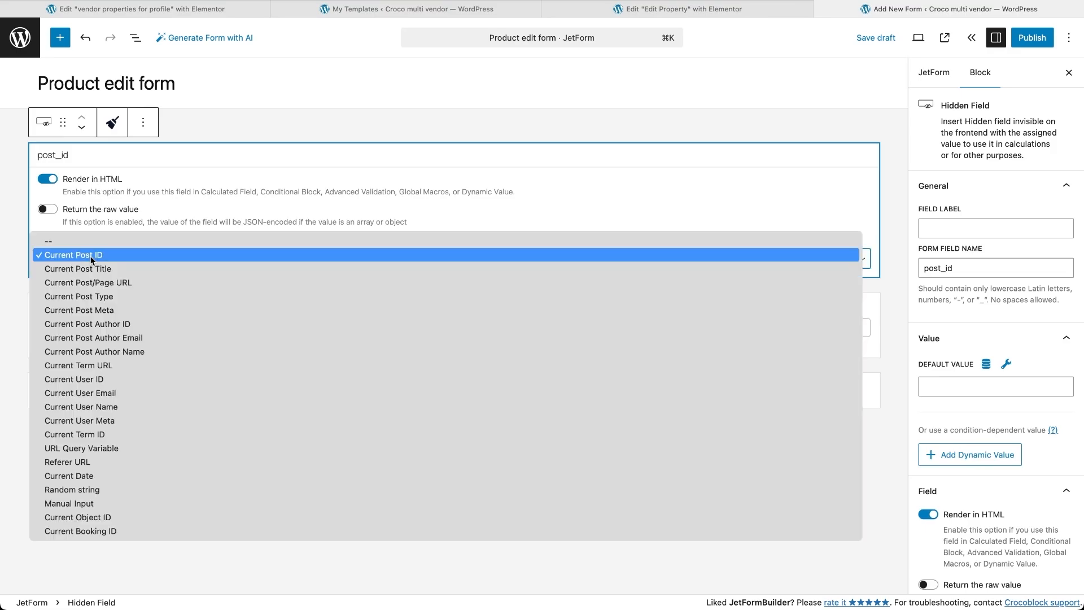
left_click(89, 448)
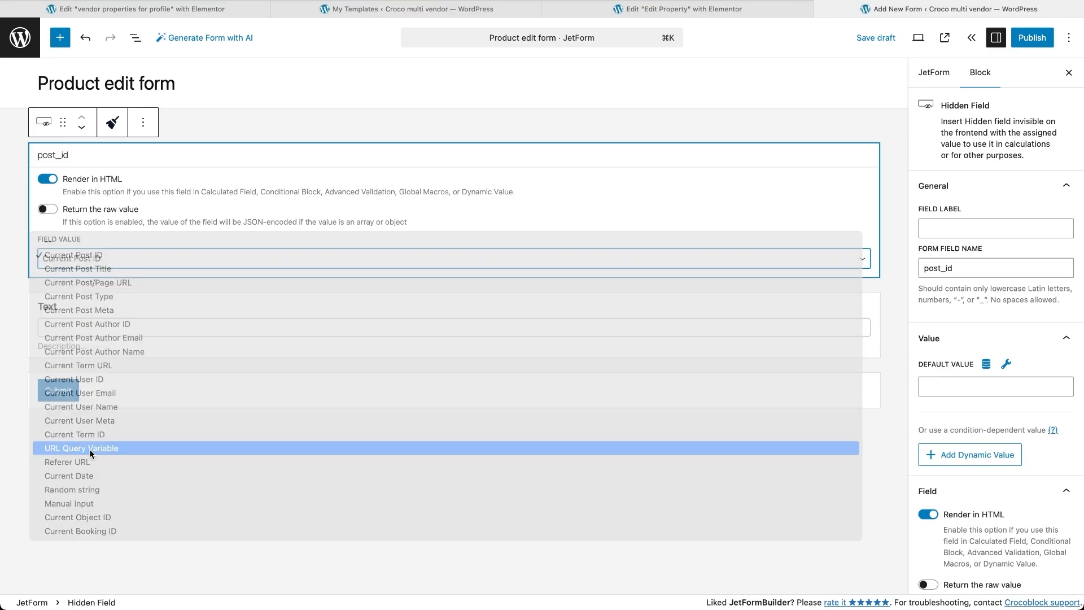
left_click(116, 300)
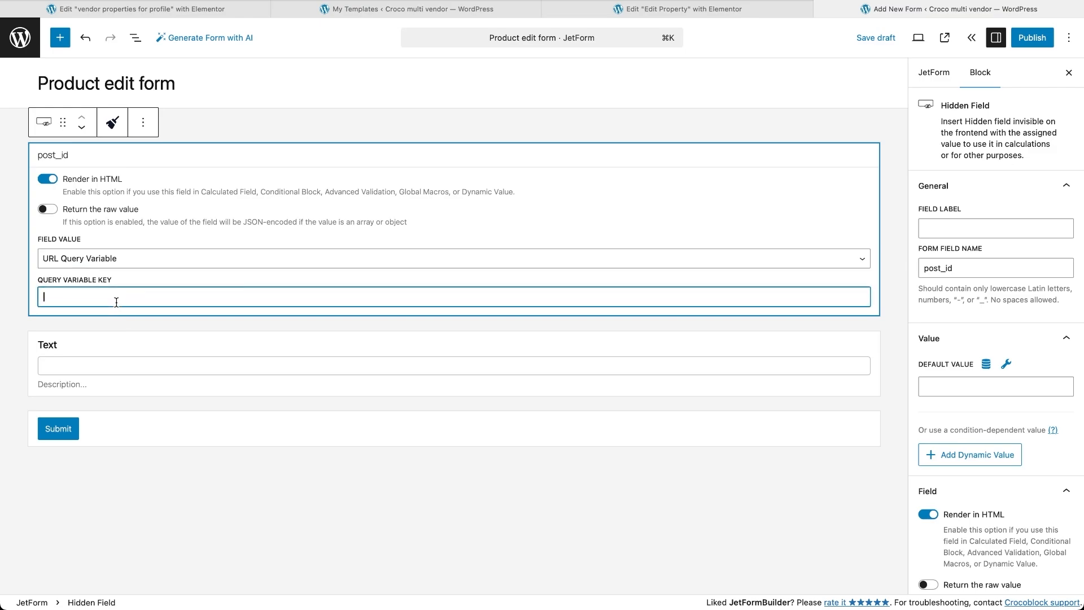
type("_post_id")
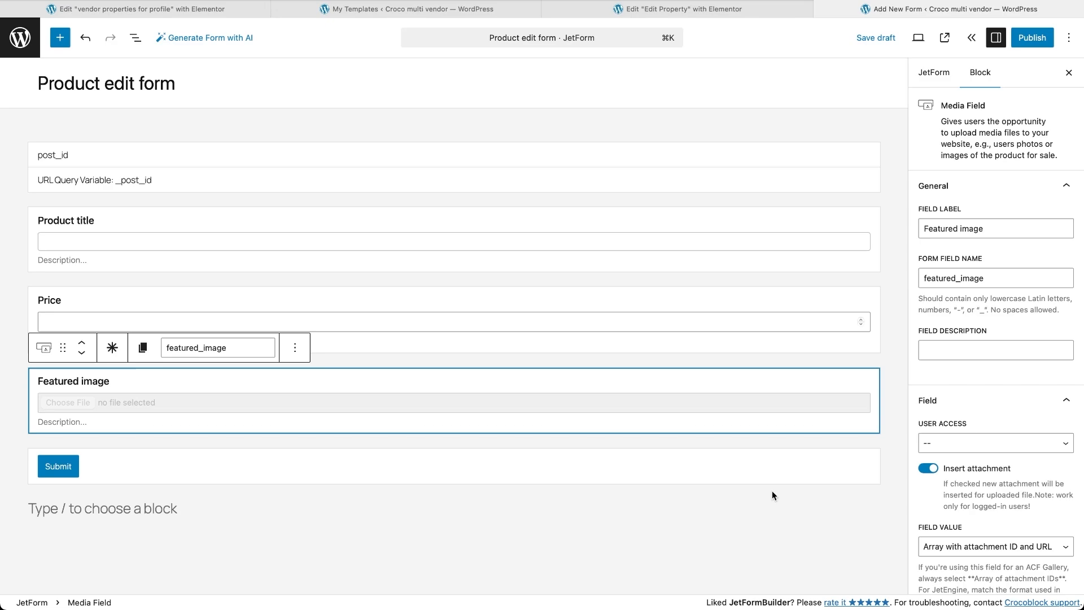
Add an Insert/Update Post action to the form and set its post type to Products.
left_click(949, 78)
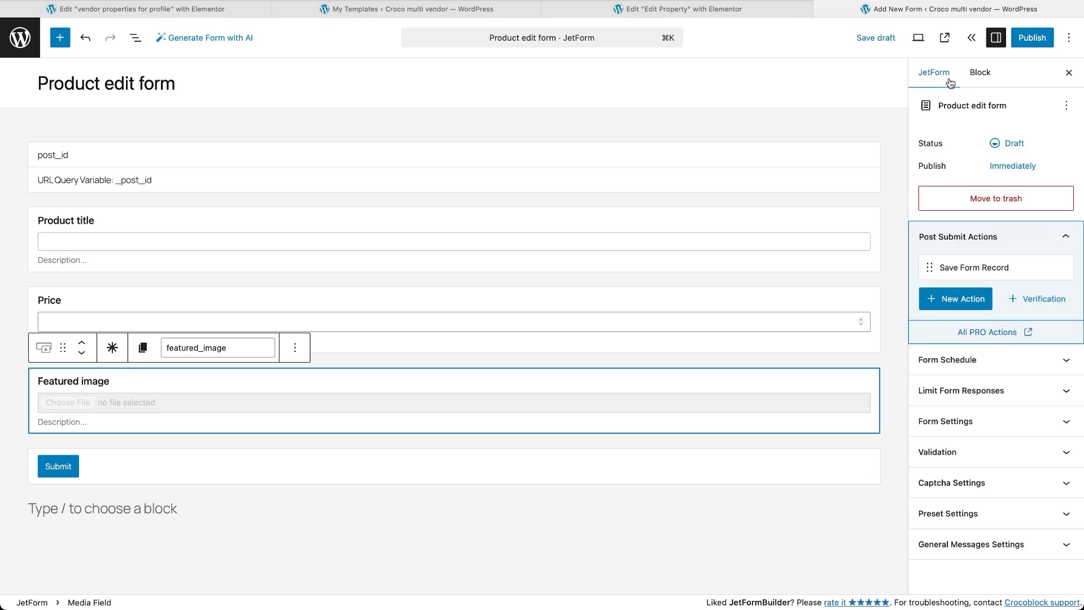
left_click(960, 305)
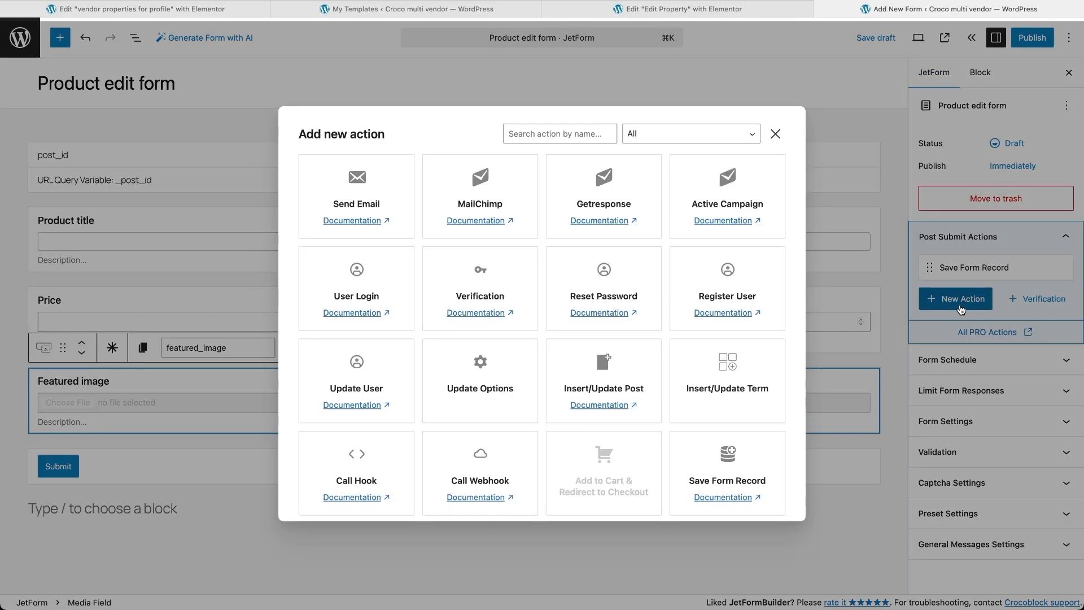
left_click(641, 402)
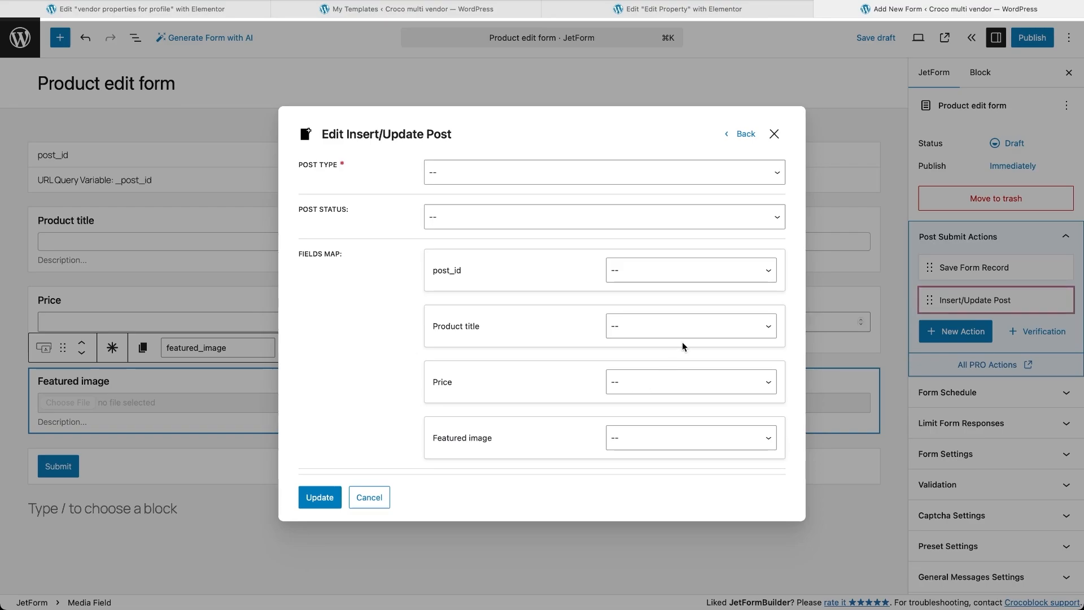
left_click(782, 181)
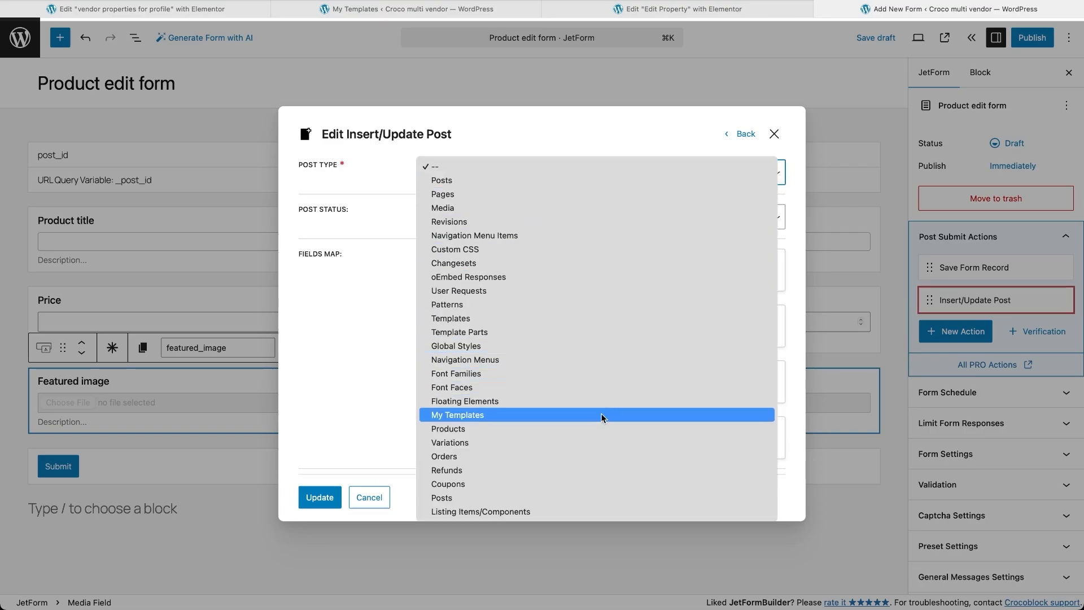
left_click(598, 429)
Map the post_id field to Post ID (will update the post) and Product title to Post Title.
left_click(677, 280)
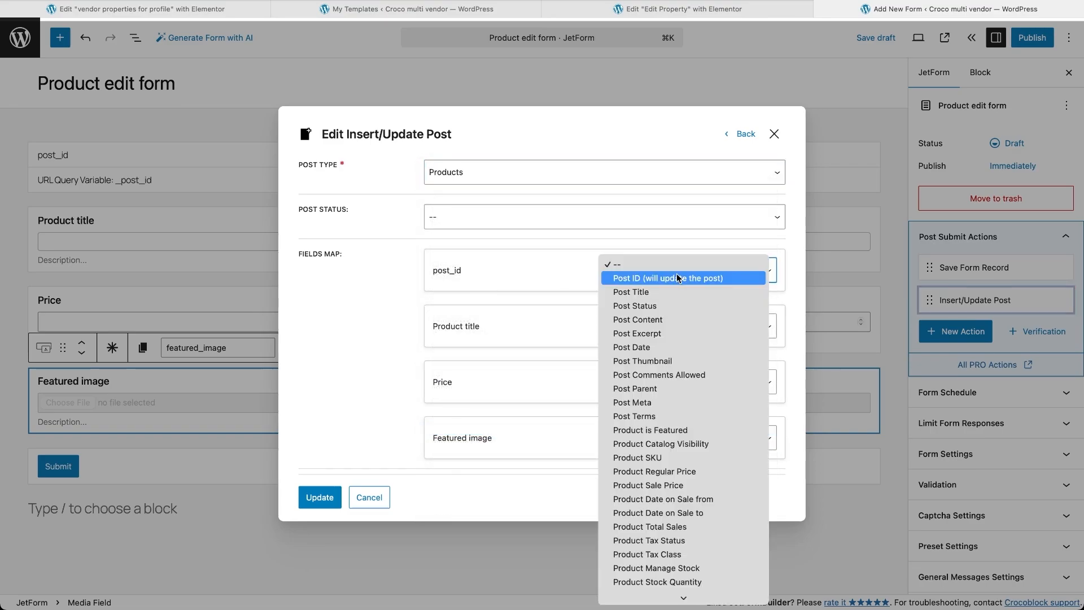
left_click(678, 278)
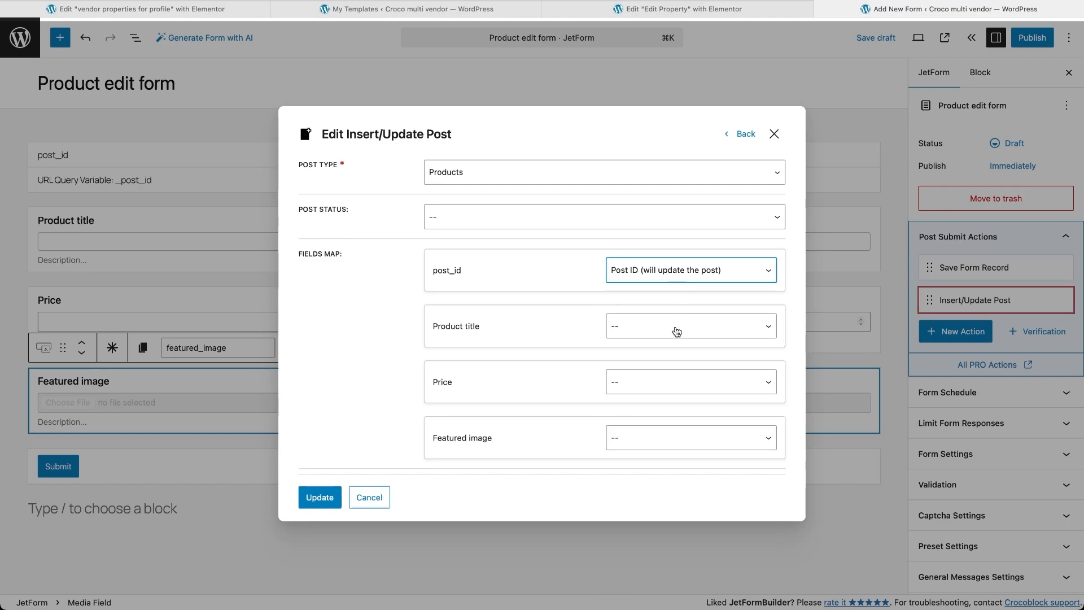
left_click(676, 332)
left_click(673, 348)
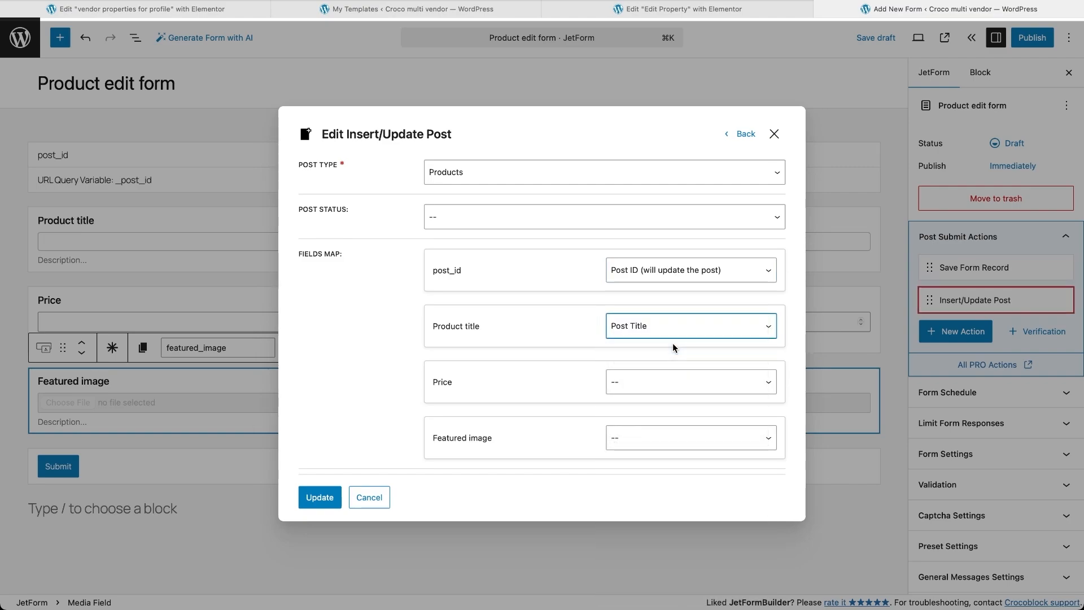
Map Featured image to Post Thumbnail and Price to Product Regular Price, and save the action's settings.
left_click(656, 440)
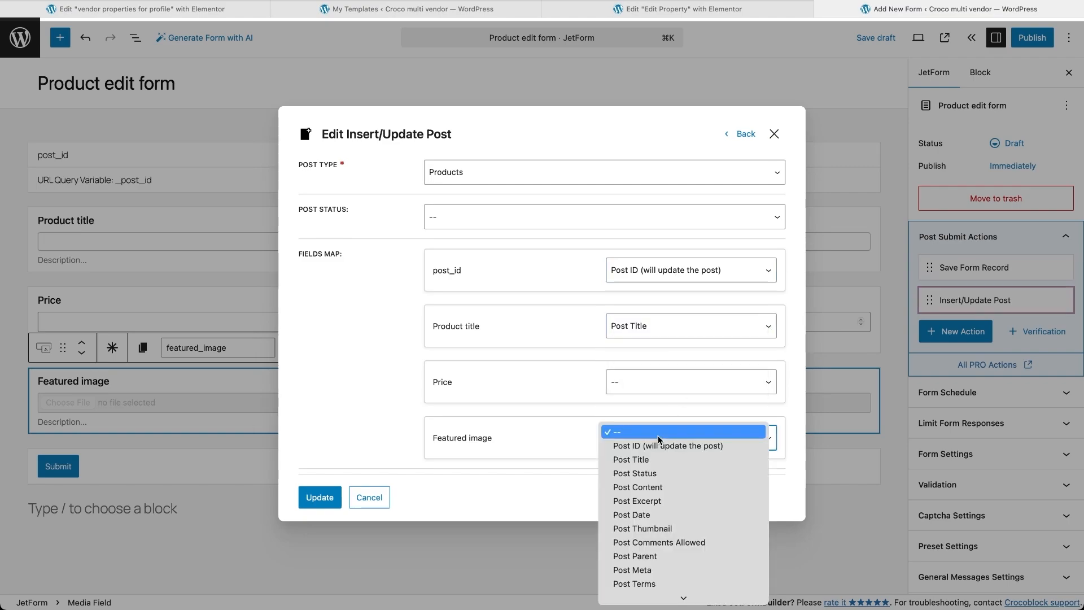
left_click(643, 528)
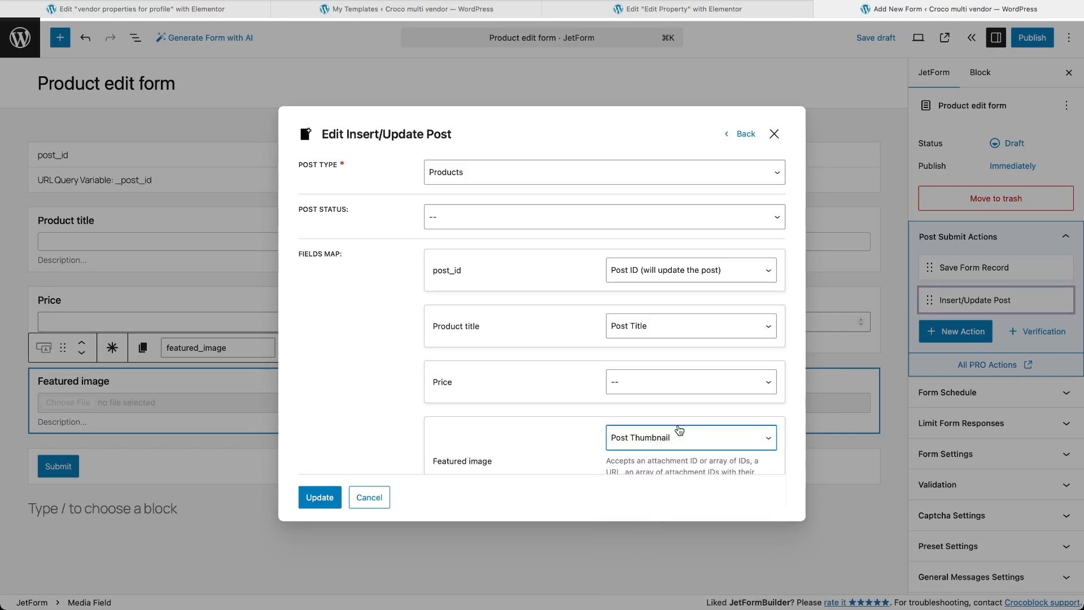
left_click(668, 388)
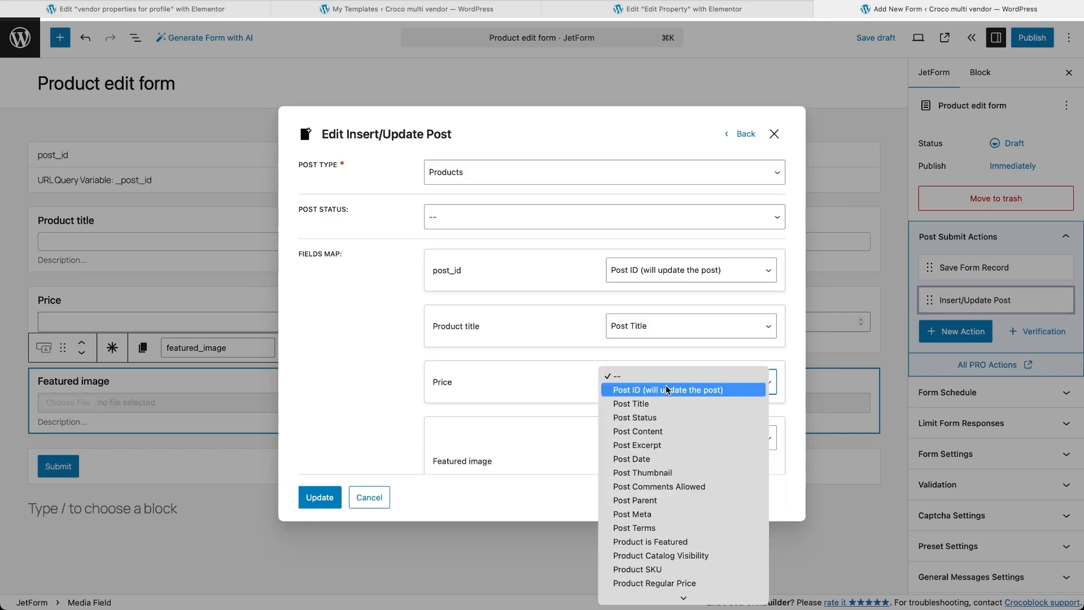
scroll(669, 513, "down", 4)
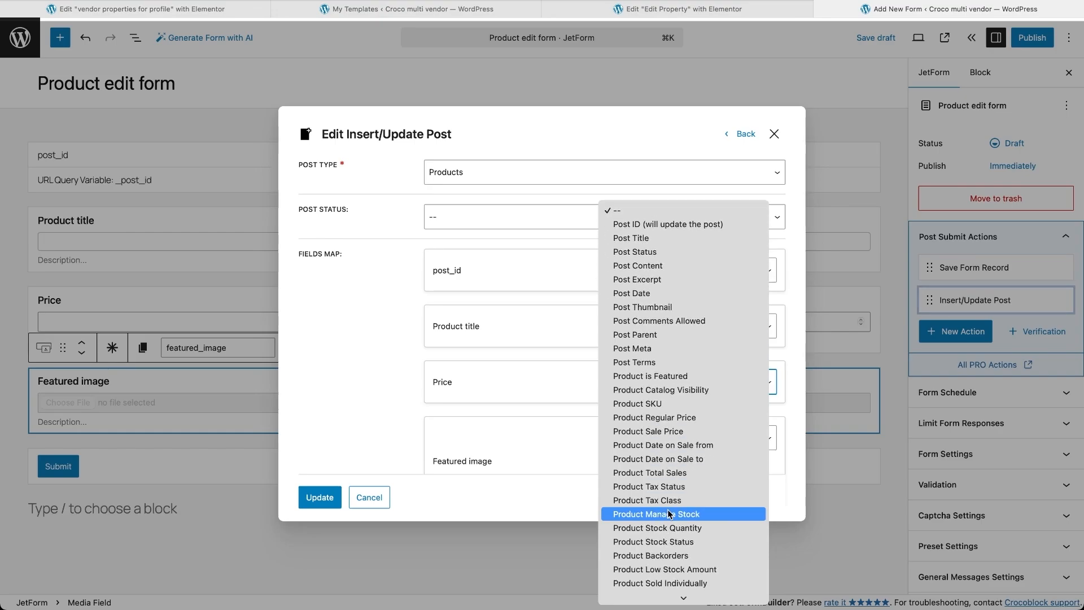
left_click(668, 421)
scroll(666, 423, "down", 3)
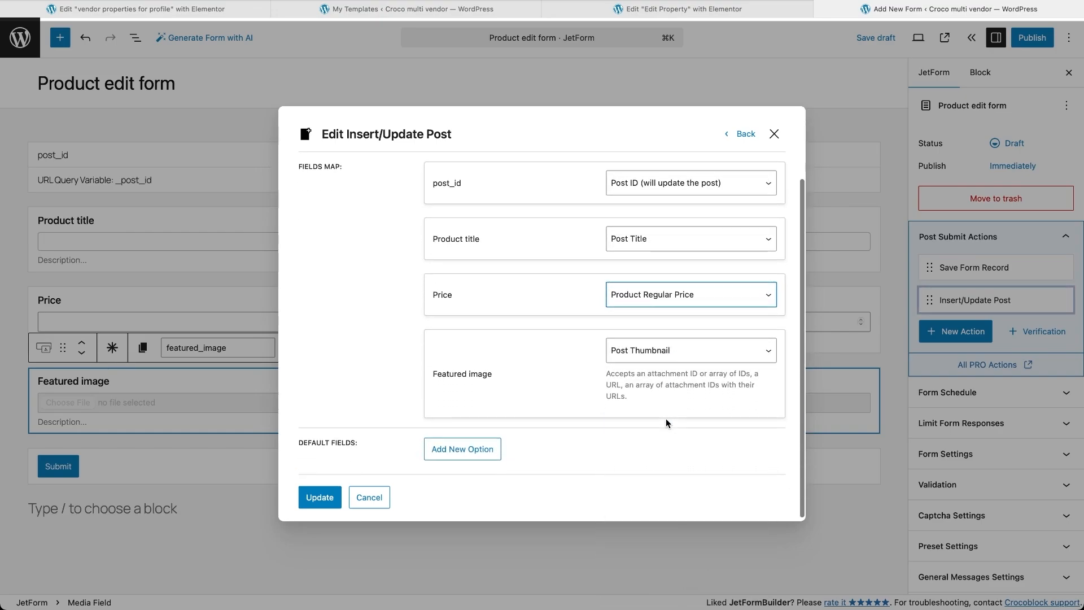
left_click(336, 497)
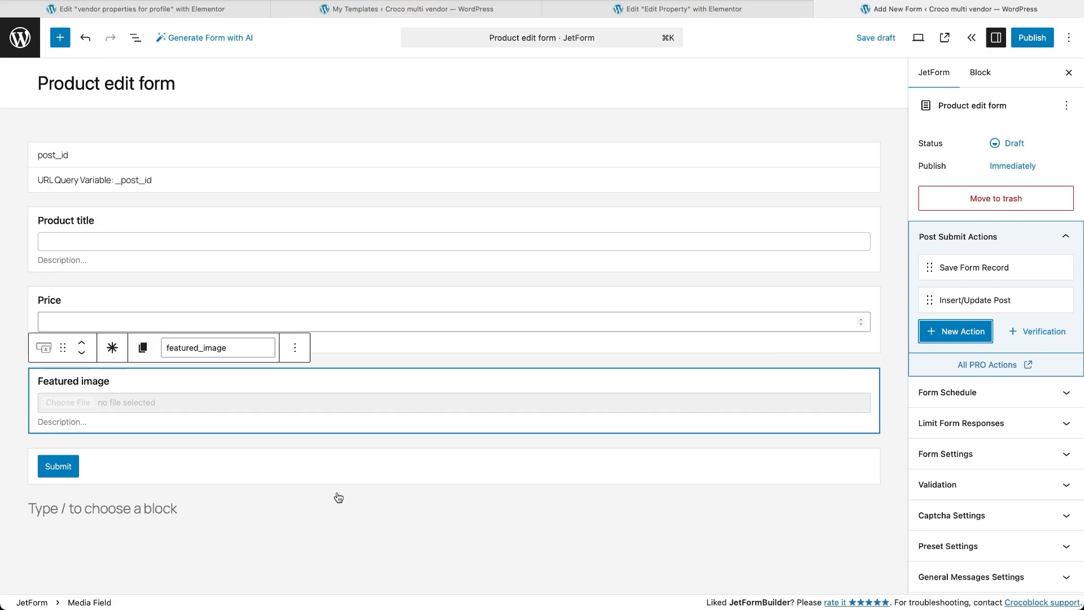
Add a JetForm widget to the Edit Property page and choose the form it shows.
left_click(689, 9)
left_click(133, 123)
type("jet")
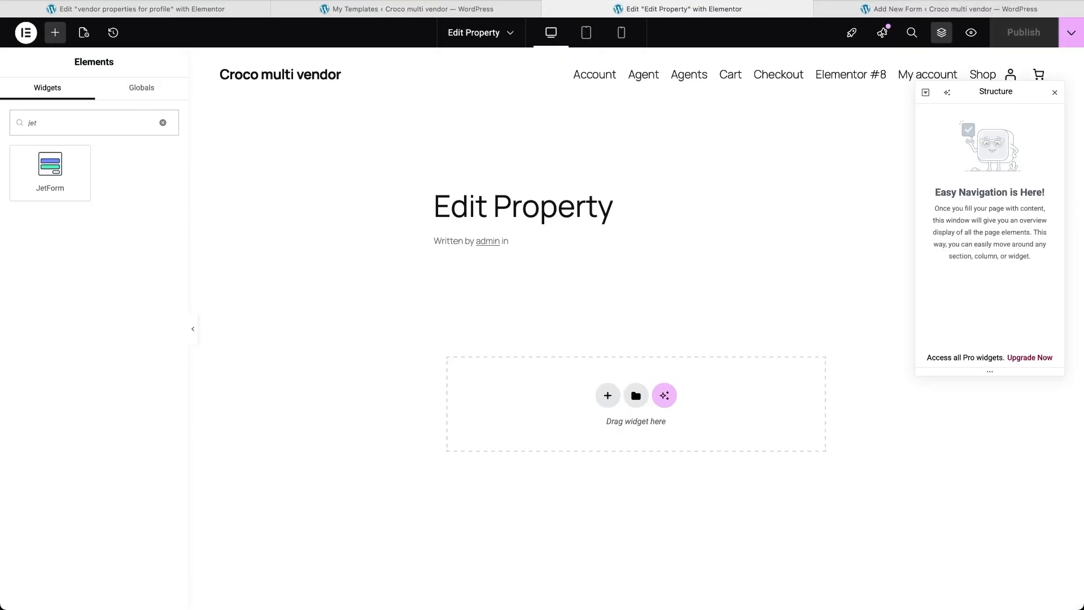
left_click_drag(65, 175, 585, 428)
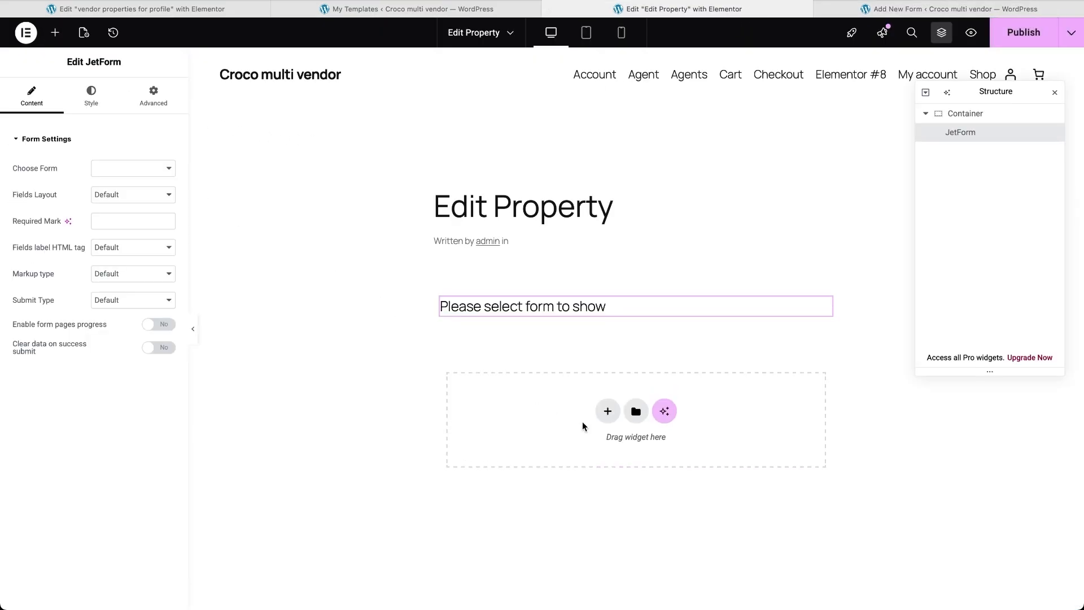
left_click(171, 173)
left_click(170, 172)
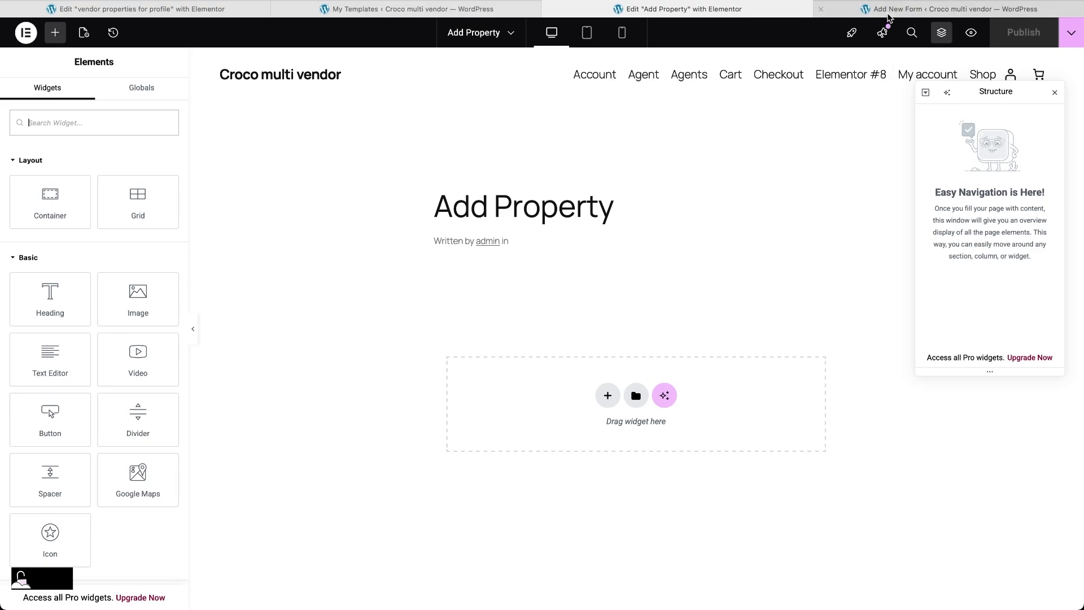
Leave the Product edit form and start a new form from the JetFormBuilder forms list.
left_click(887, 12)
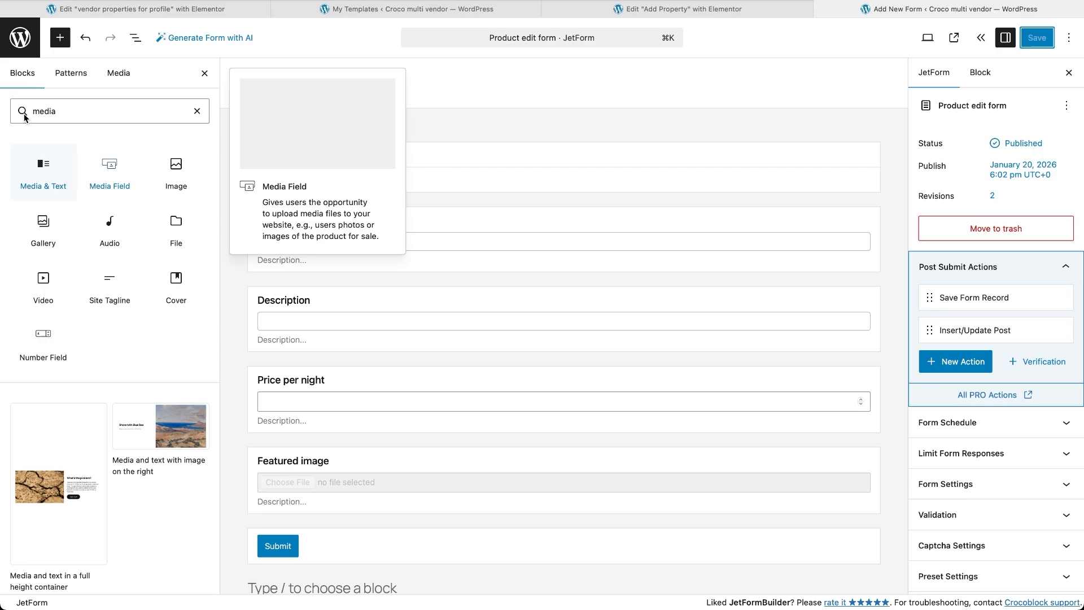
left_click(25, 48)
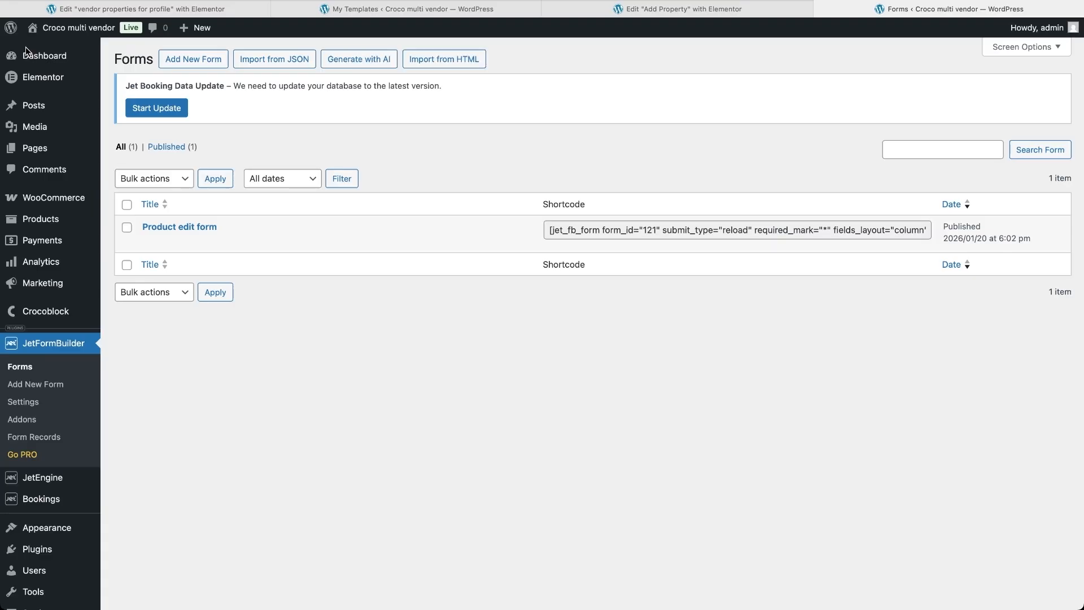
left_click(182, 57)
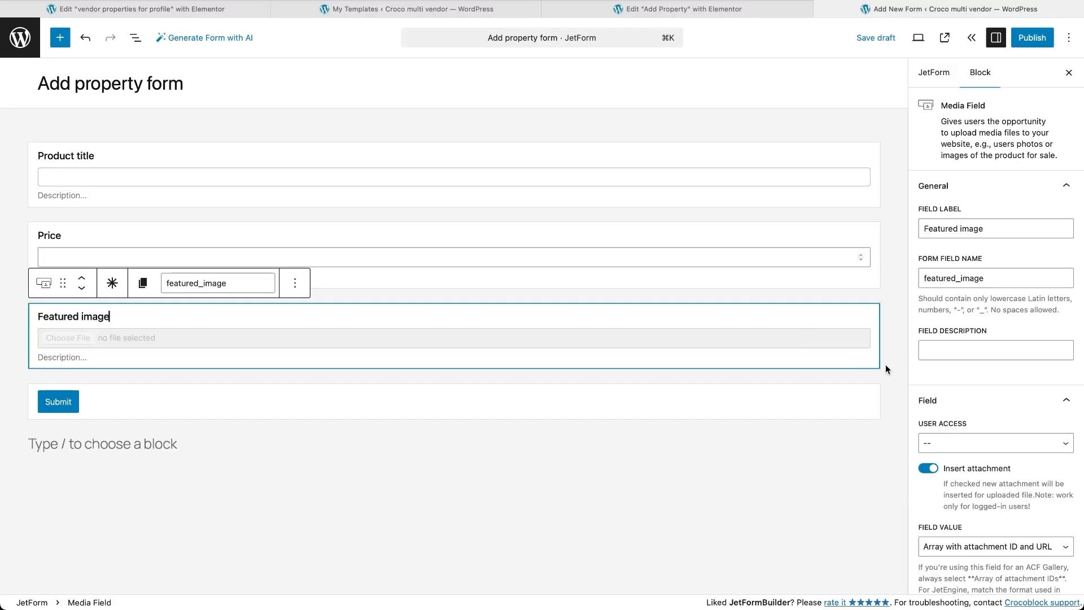
Add an Insert/Update Post action to the Add property form, with post type Products and post status Pending Review.
left_click(934, 72)
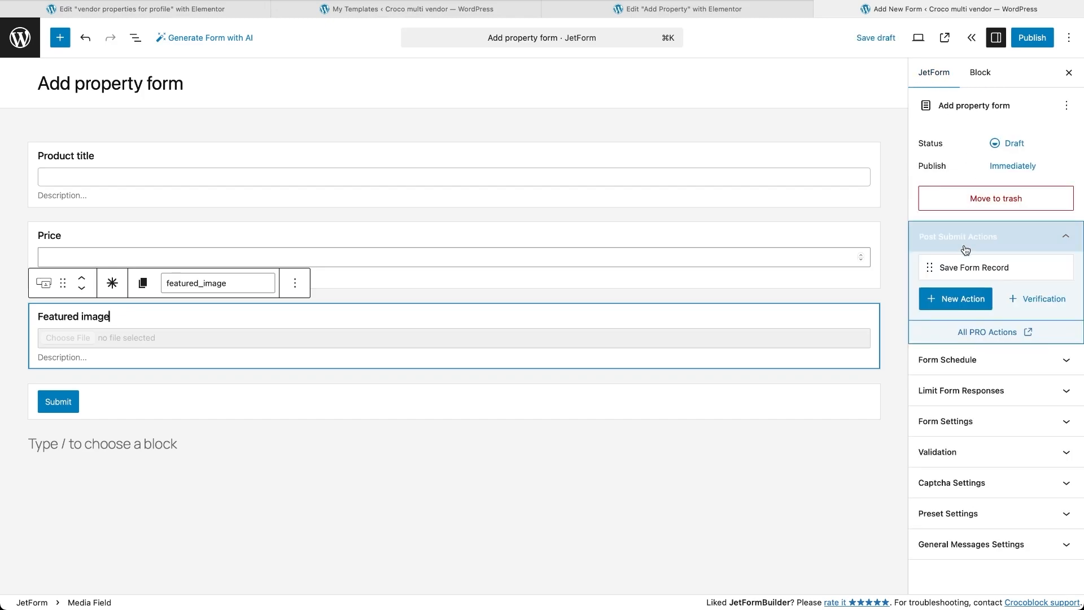
left_click(956, 299)
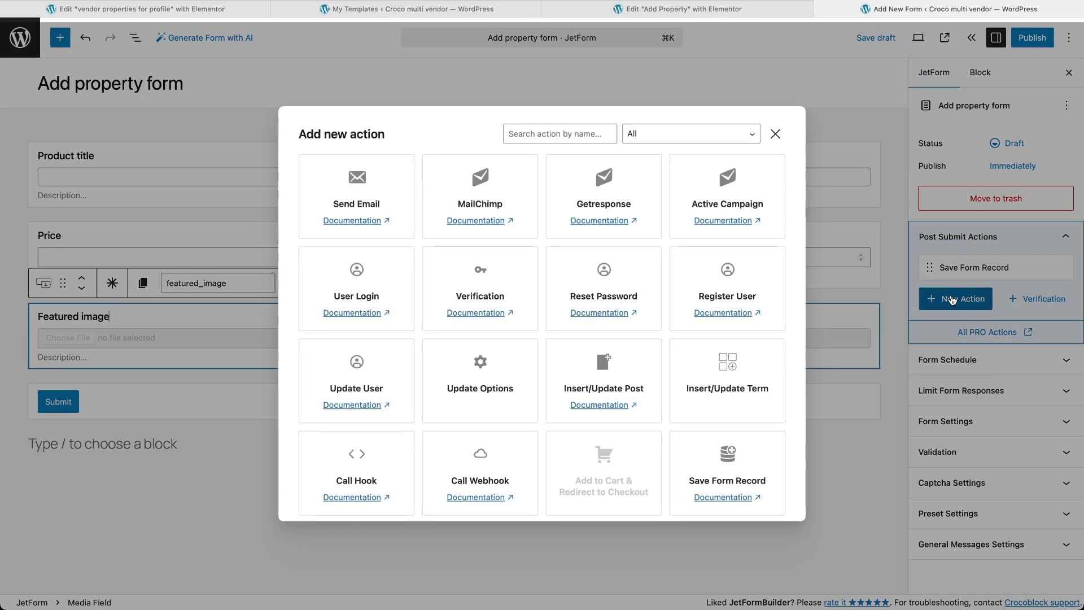
left_click(629, 390)
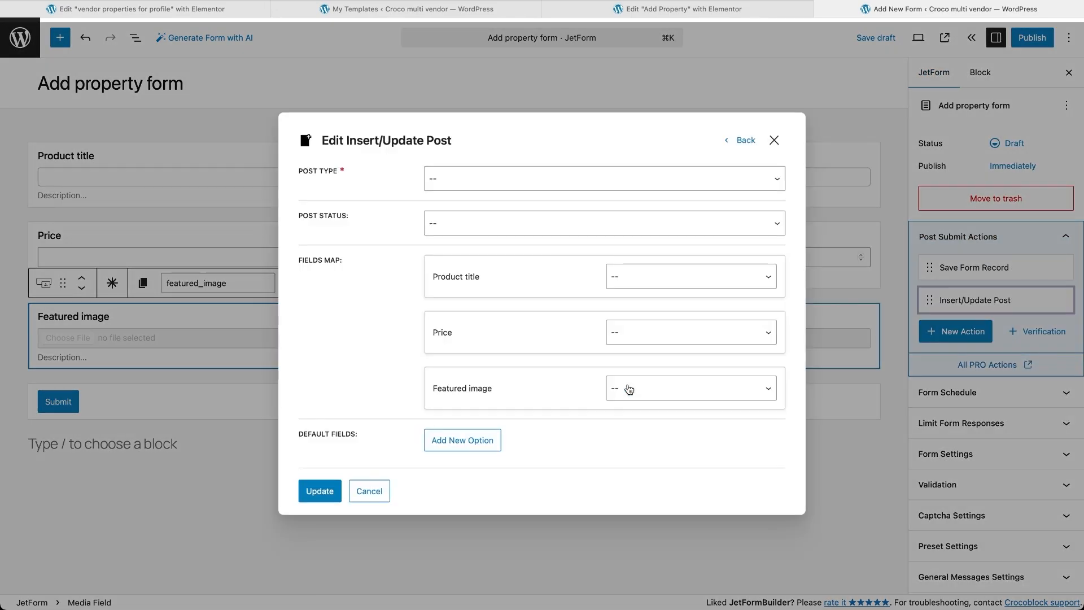
left_click(705, 172)
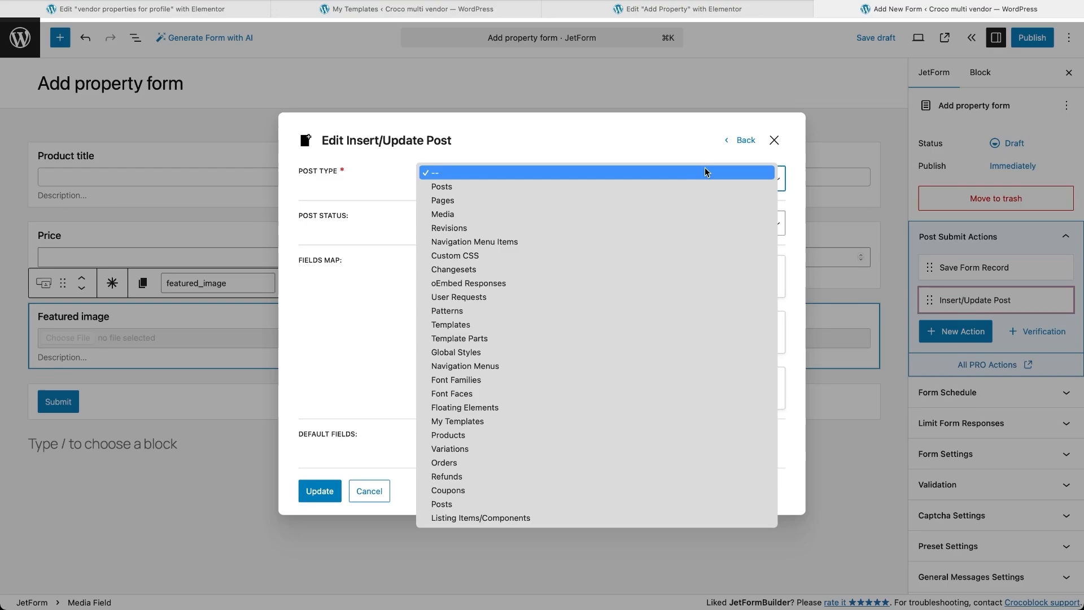
left_click(531, 435)
left_click(662, 229)
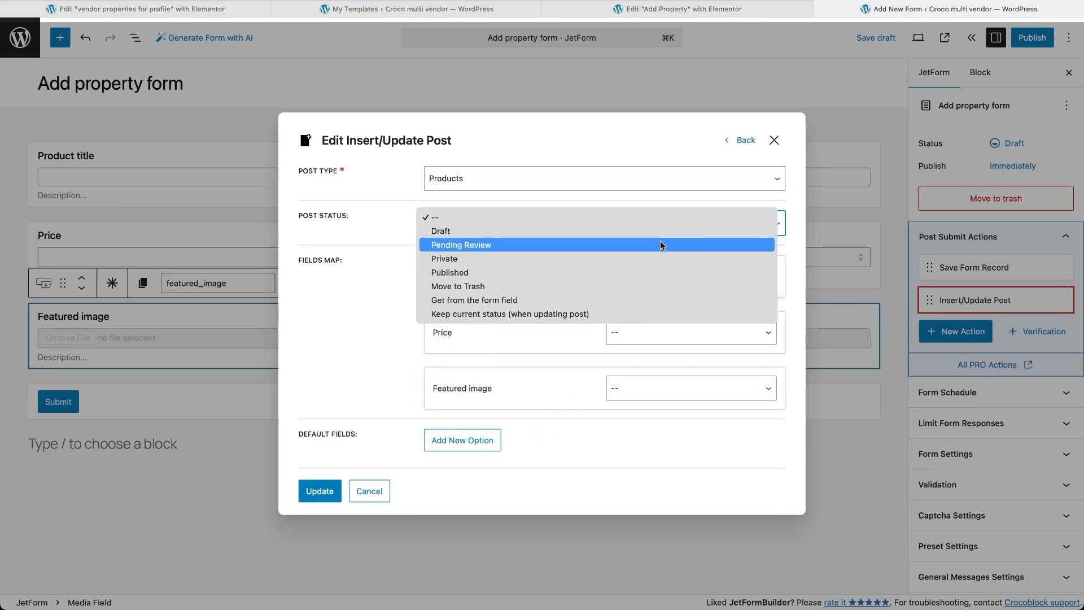
left_click(662, 245)
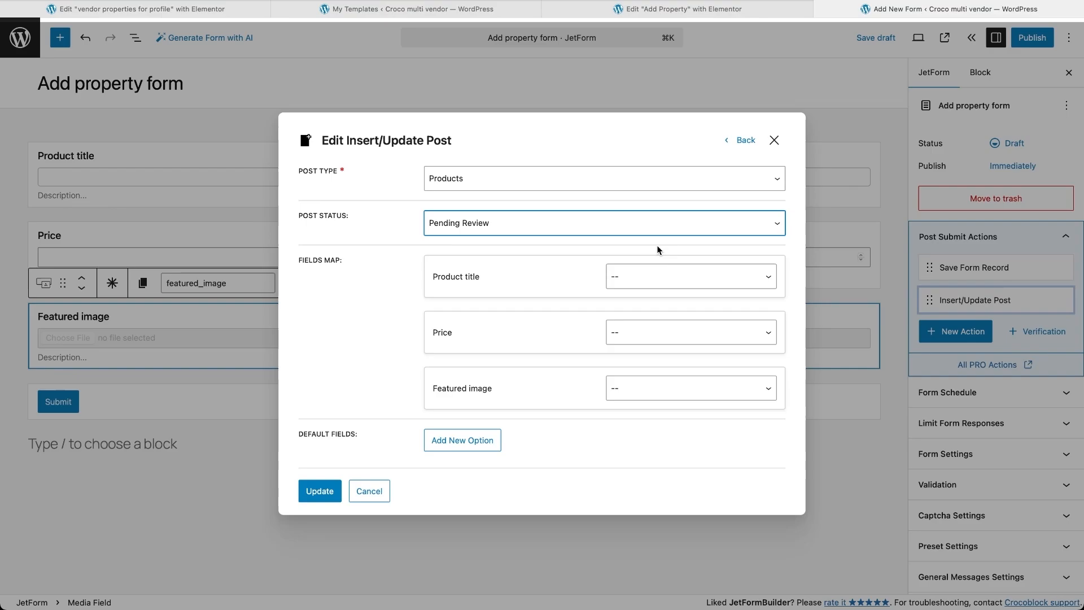
Map Product title to Post Title and Featured image to Post Thumbnail in the action's fields map.
left_click(675, 275)
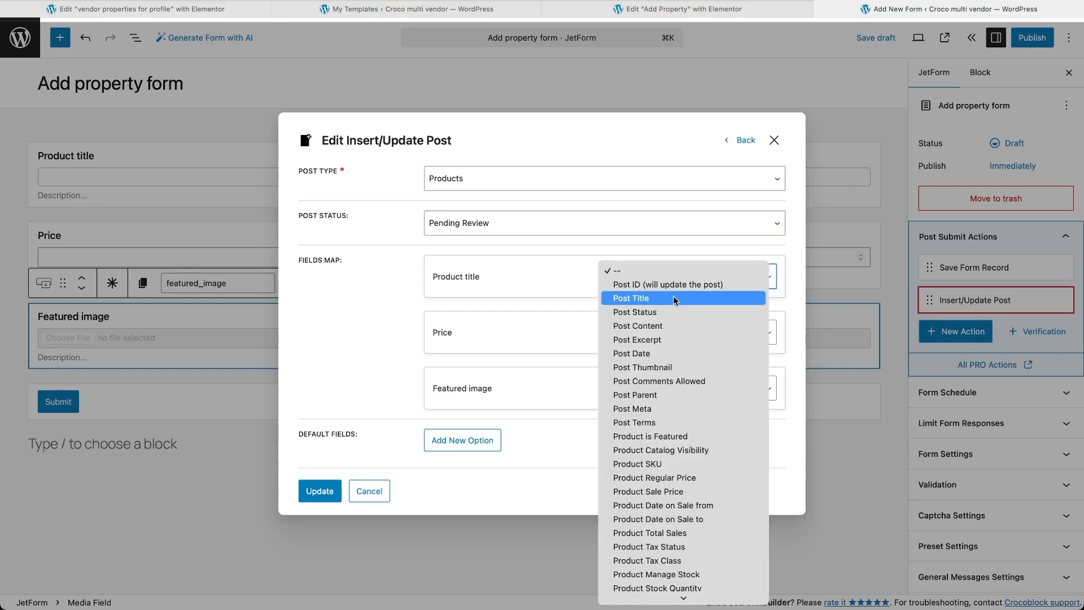
left_click(675, 300)
left_click(667, 389)
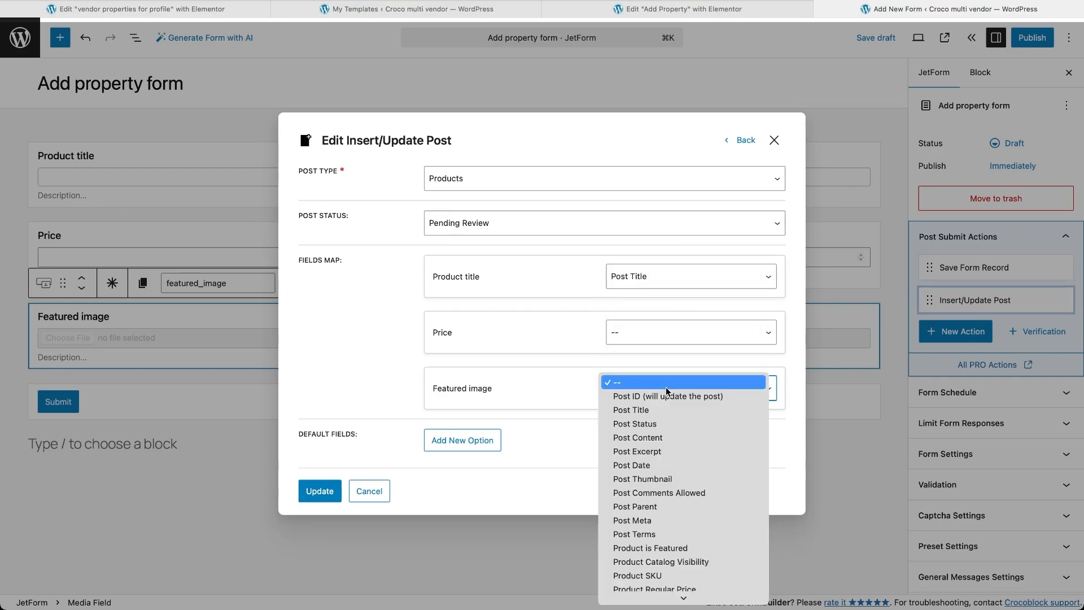
left_click(655, 479)
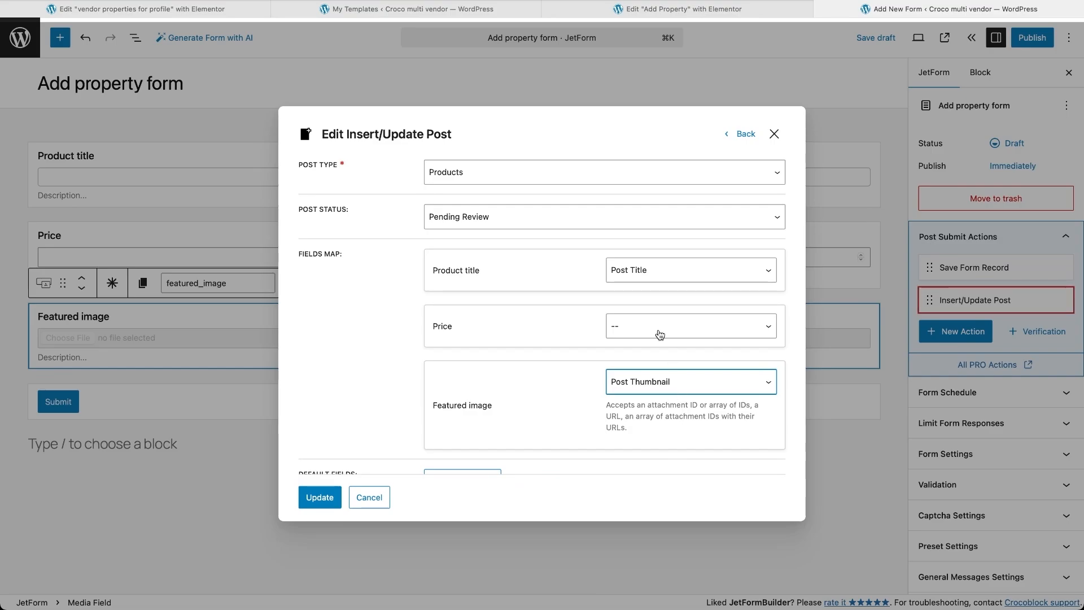
Map Price to Post Meta with the key "_apartment_price" and save the action's settings.
left_click(660, 335)
left_click(651, 459)
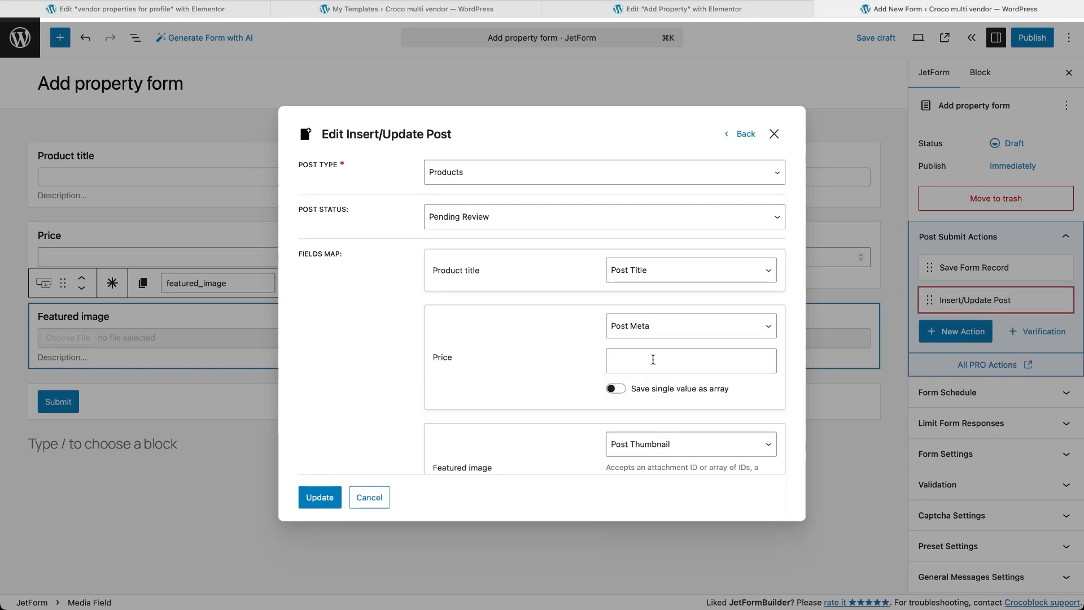
left_click(654, 360)
type("_apartment_price")
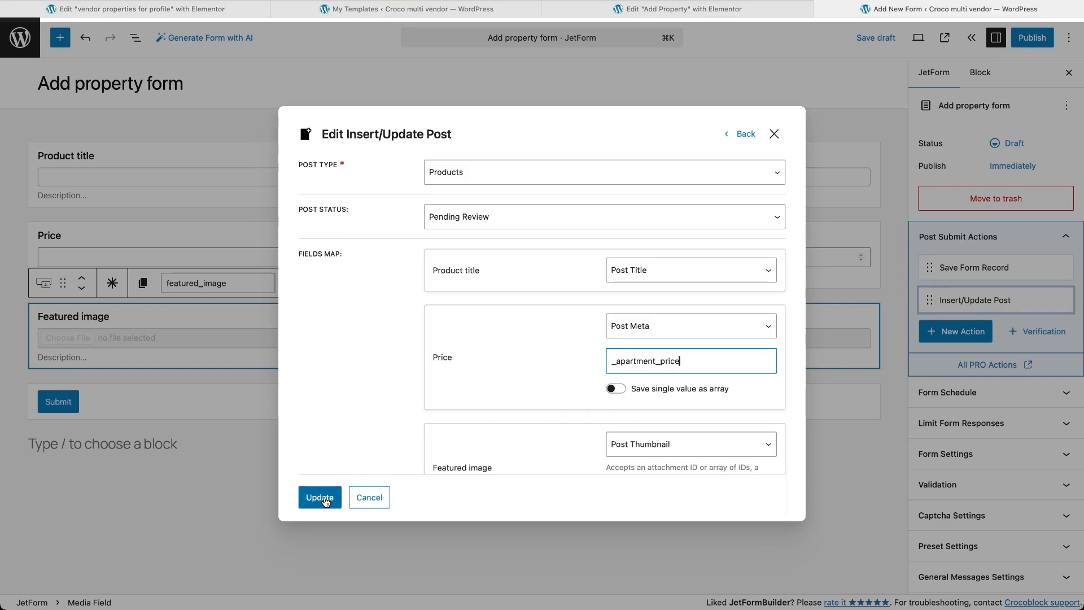
left_click(319, 498)
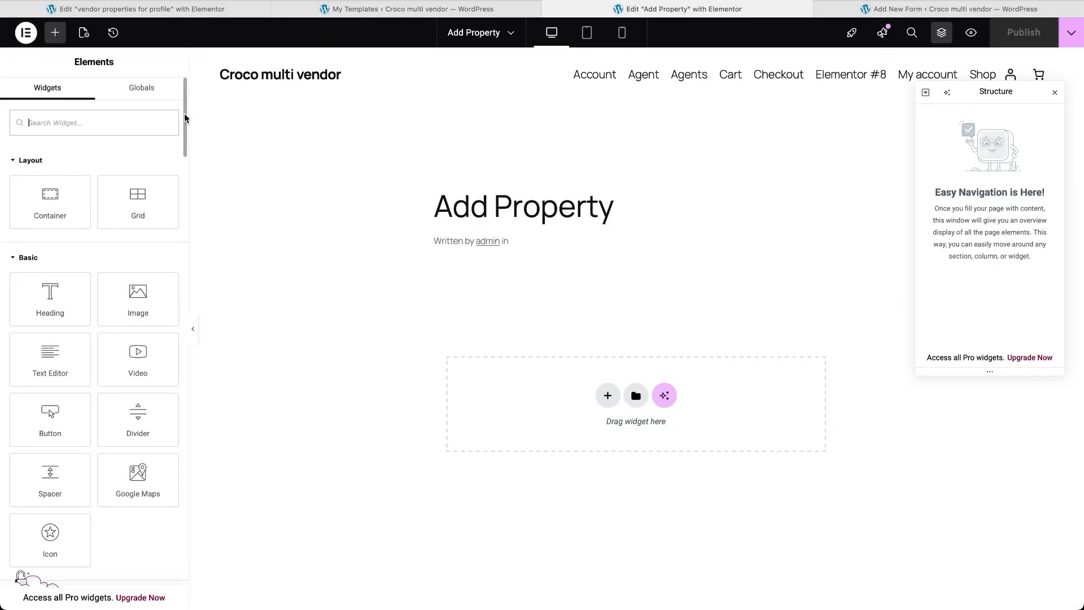
Add a JetForm widget showing "Add property form" to the Add Property page and publish the page.
type("jet")
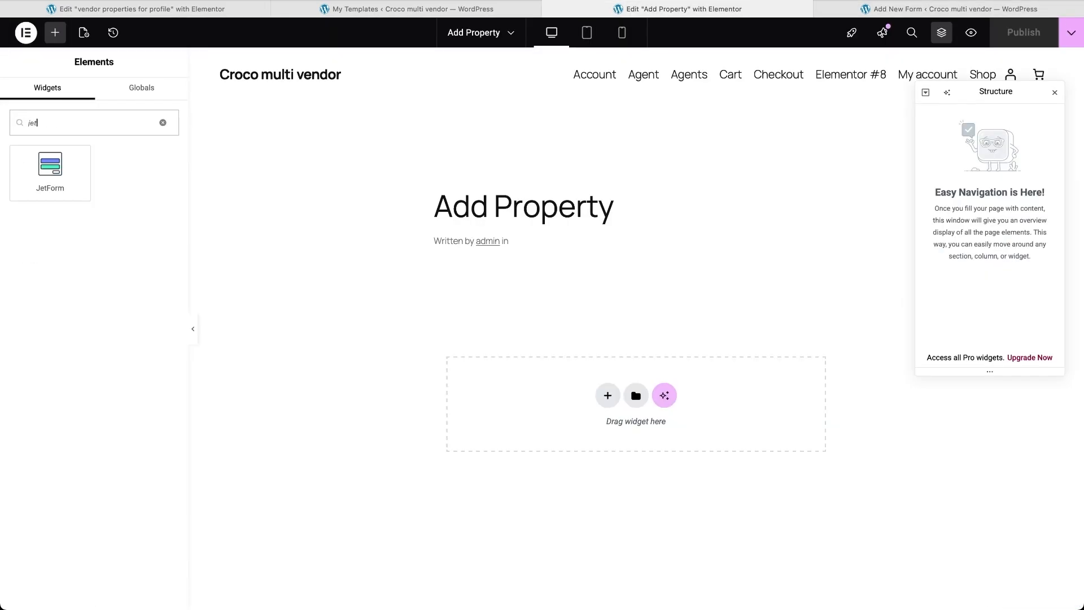
left_click(70, 176)
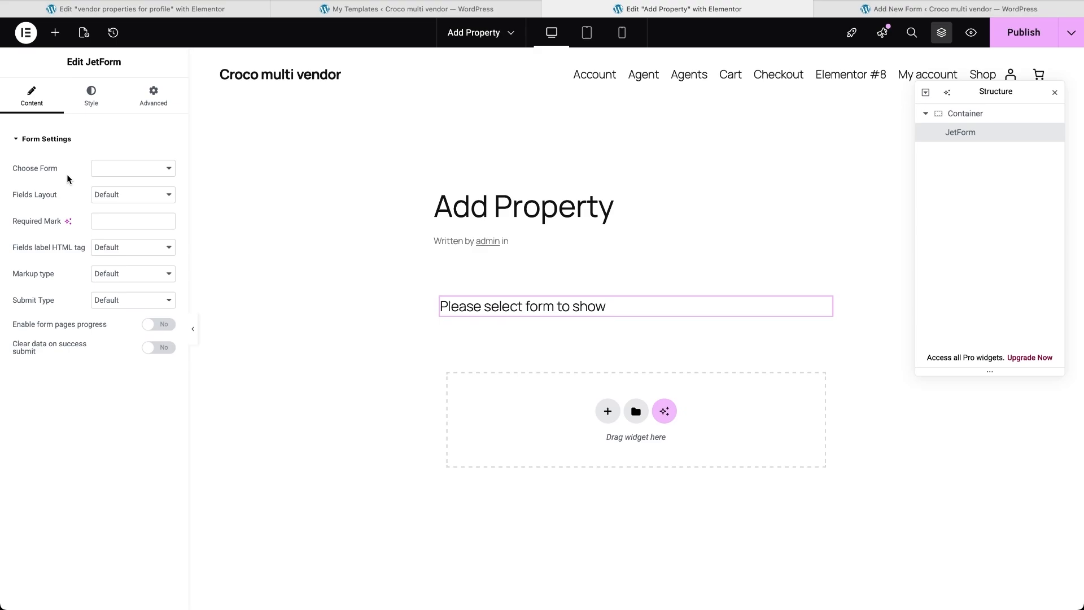
left_click(125, 168)
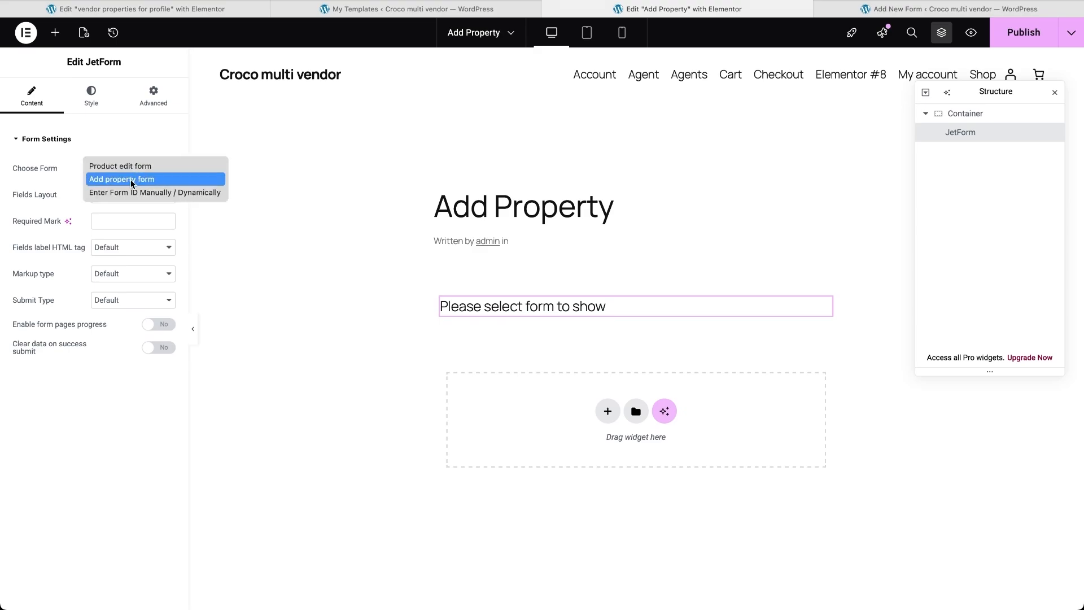
left_click(130, 180)
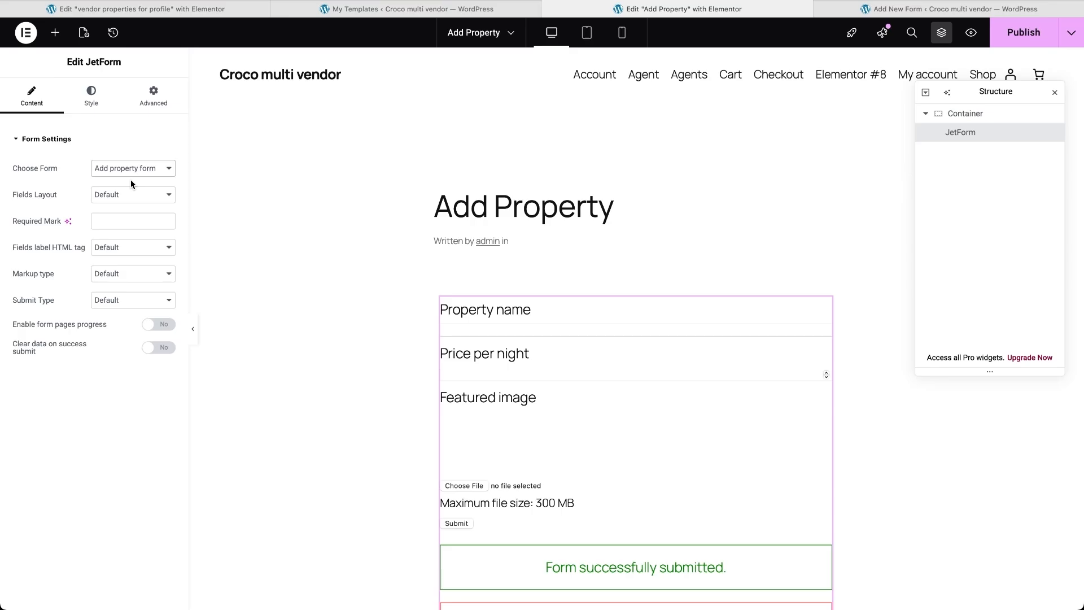
left_click(1026, 34)
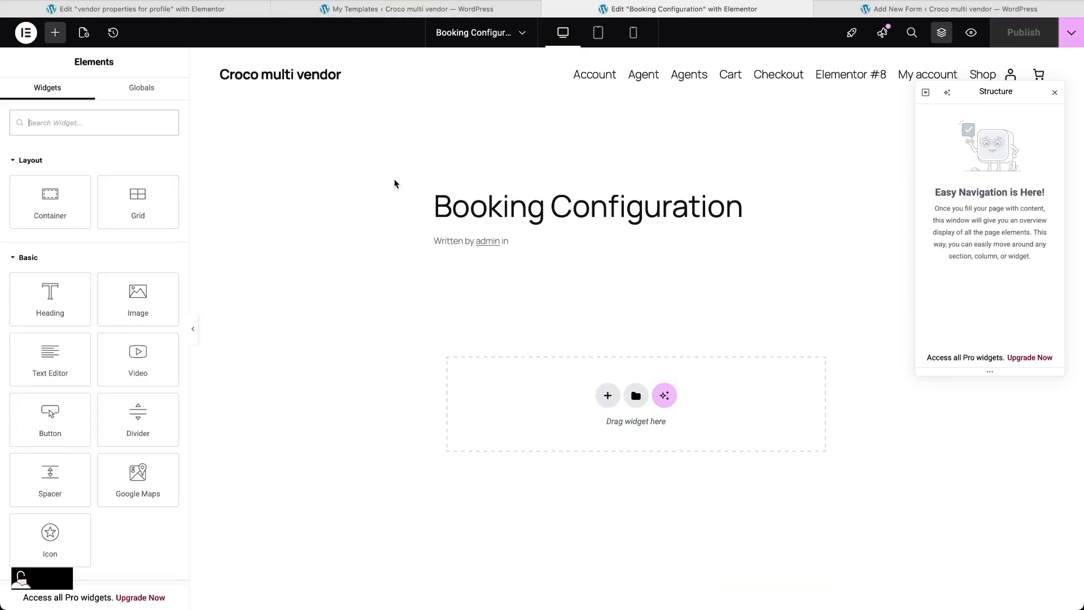
Add the Settings Configuration widget to the Booking Configuration page.
type("settings")
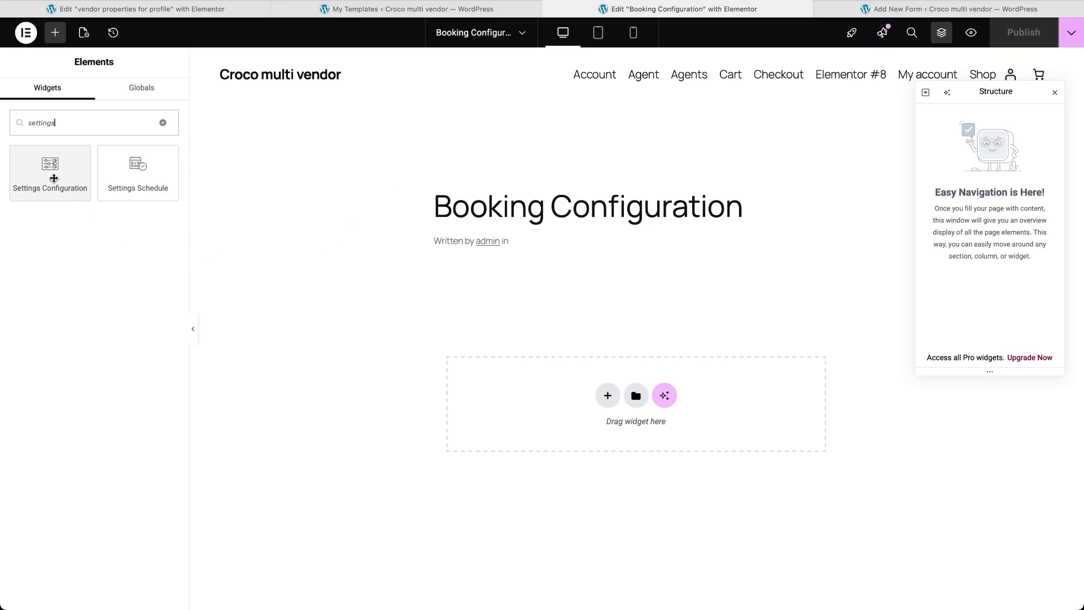
left_click(54, 178)
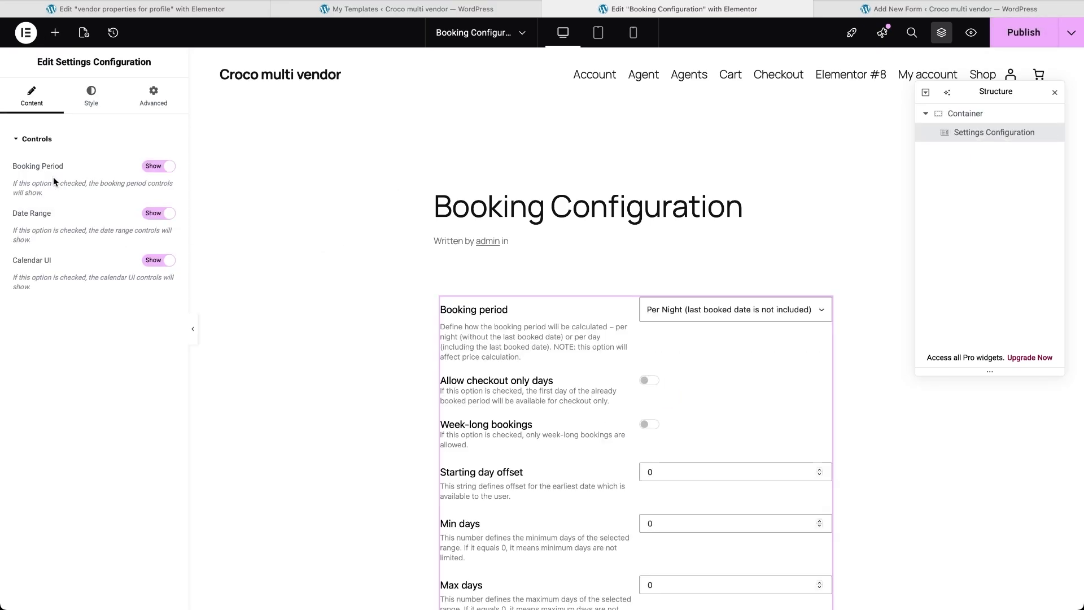
Review the Settings Configuration widget's booking period, day limit, end date and calendar display options.
scroll(372, 397, "down", 1)
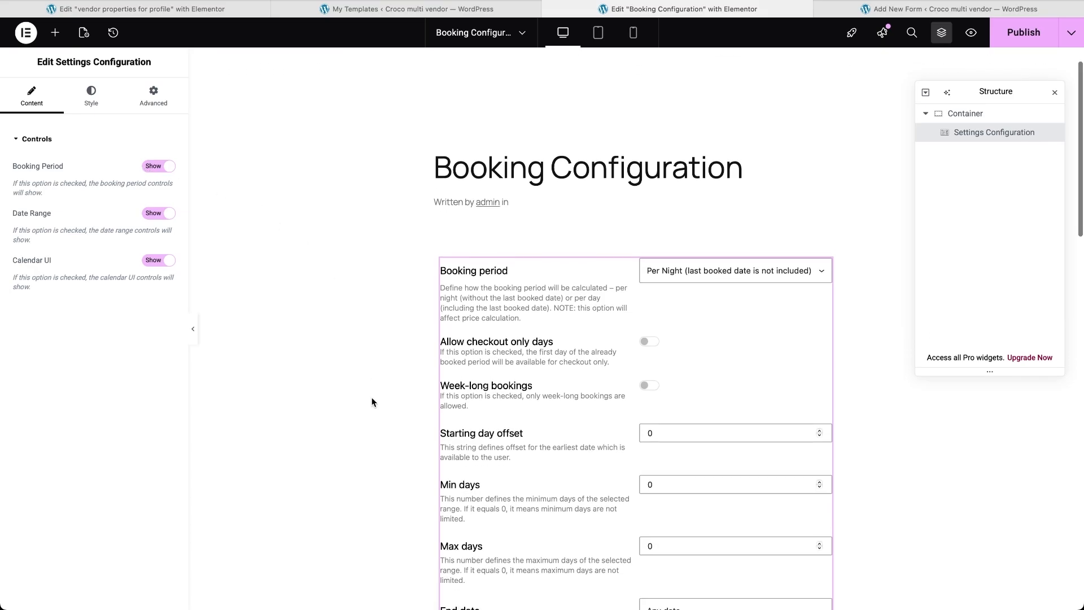
scroll(371, 398, "down", 5)
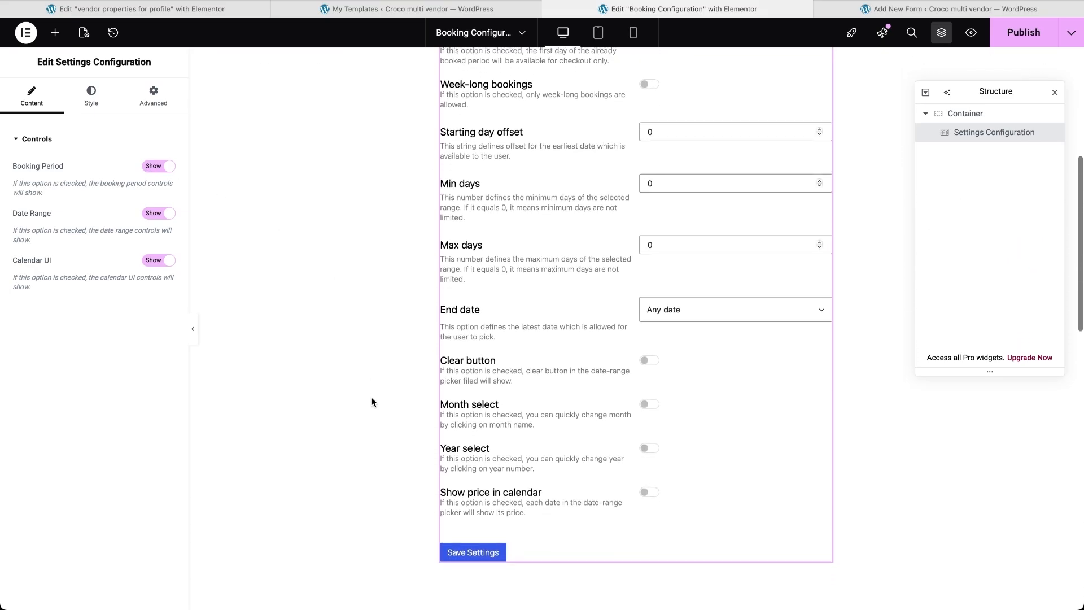
scroll(372, 401, "up", 3)
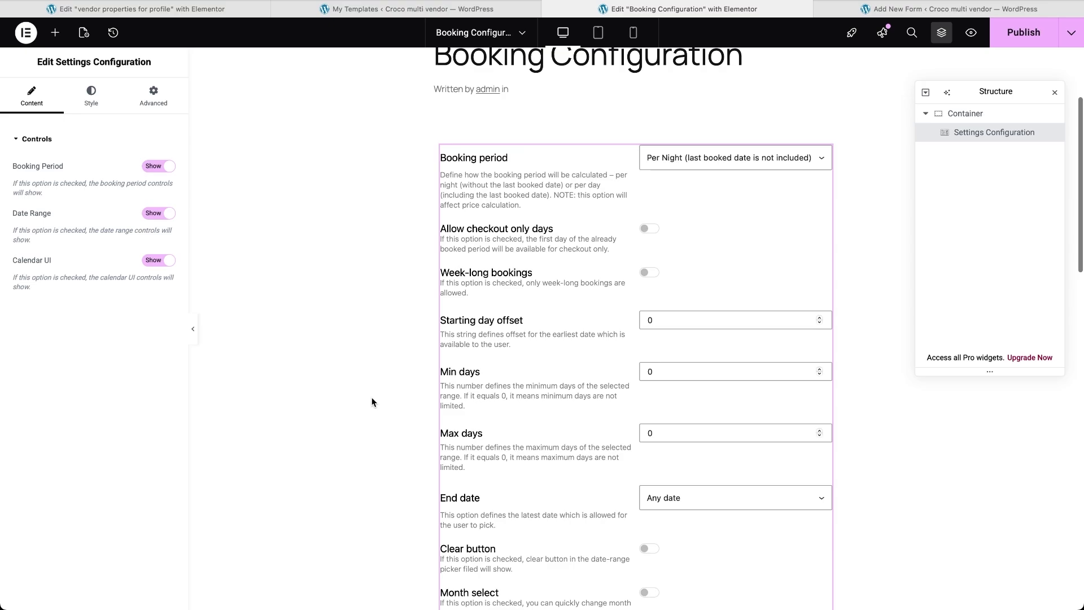
scroll(372, 401, "up", 1)
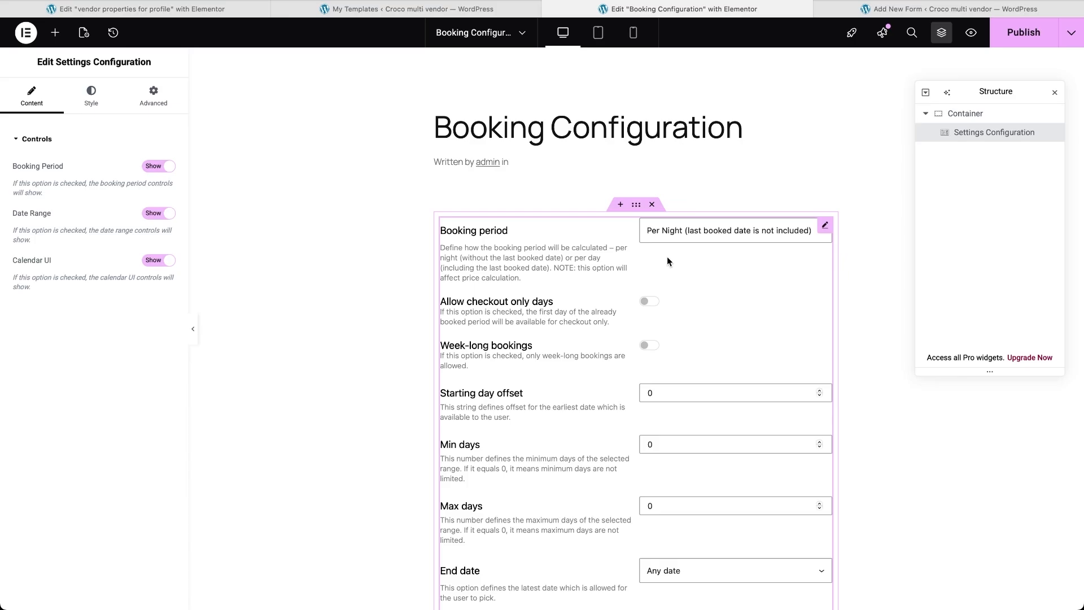
scroll(693, 330, "down", 3)
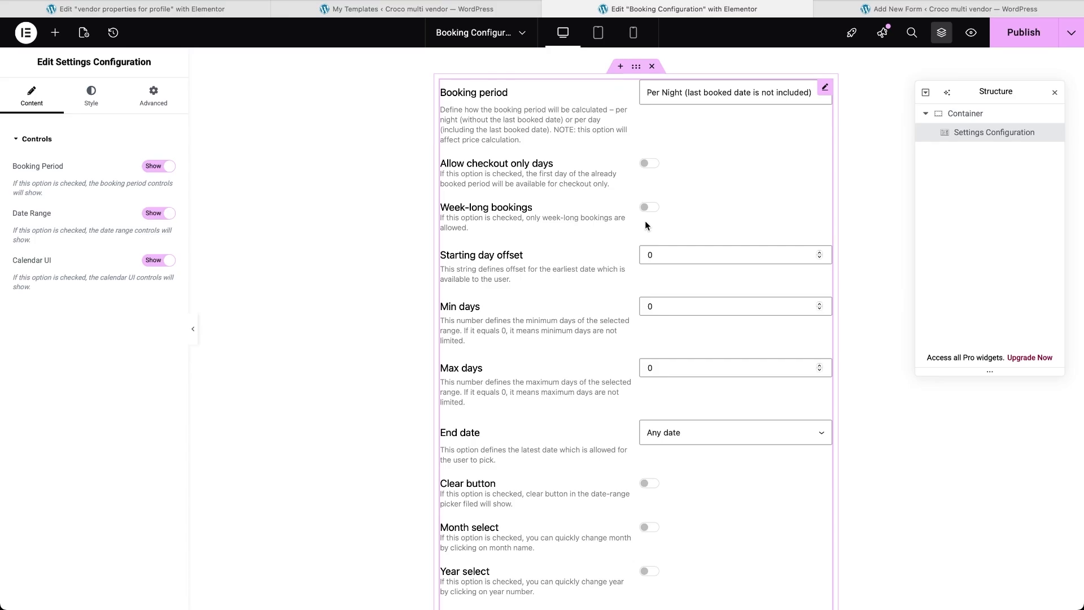
scroll(646, 226, "down", 3)
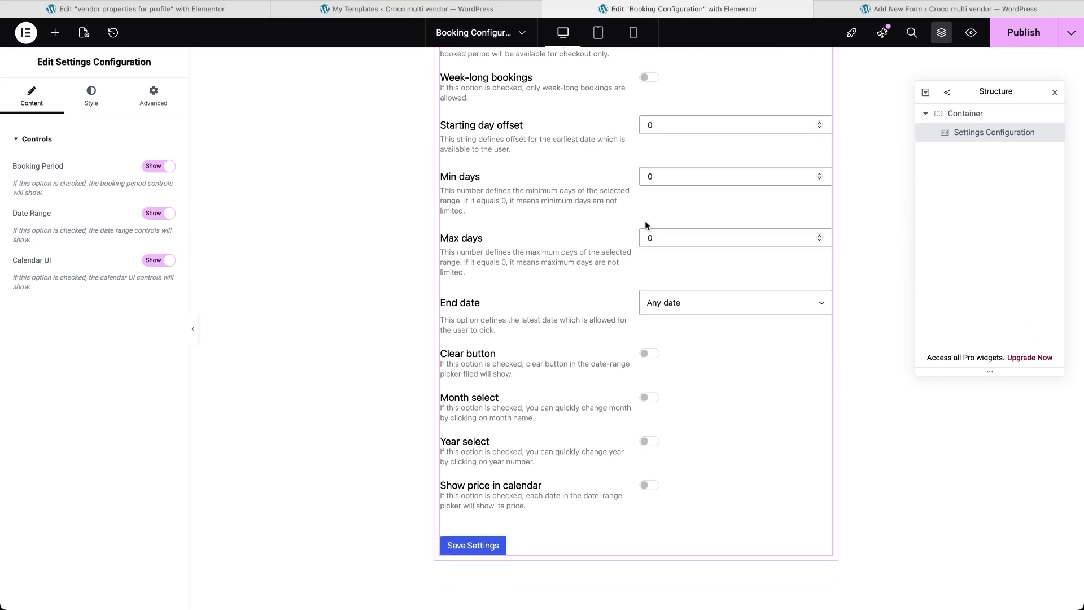
scroll(647, 226, "down", 2)
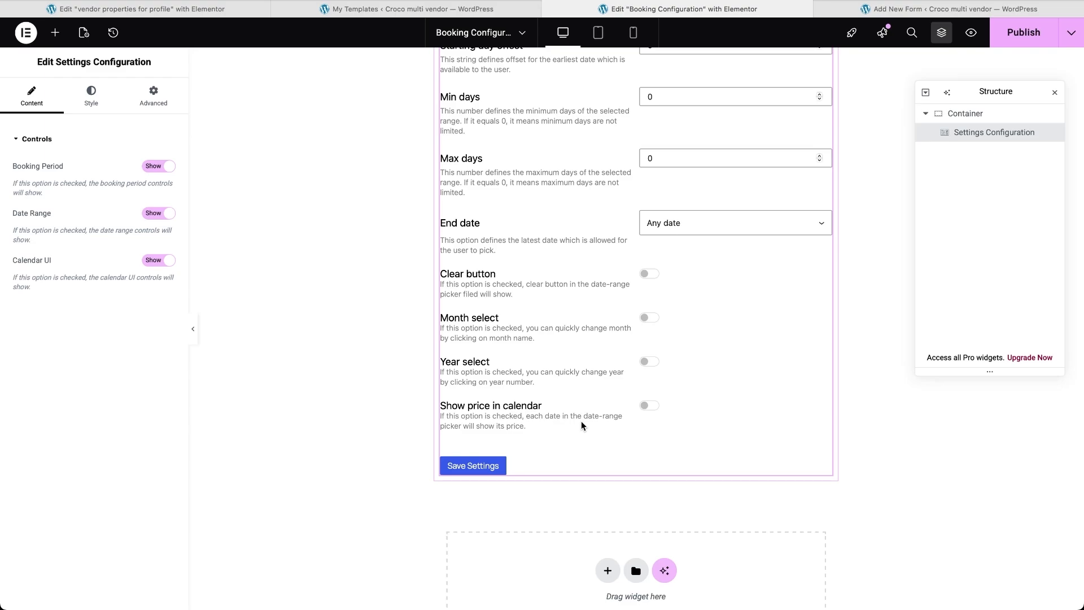
scroll(545, 272, "up", 3)
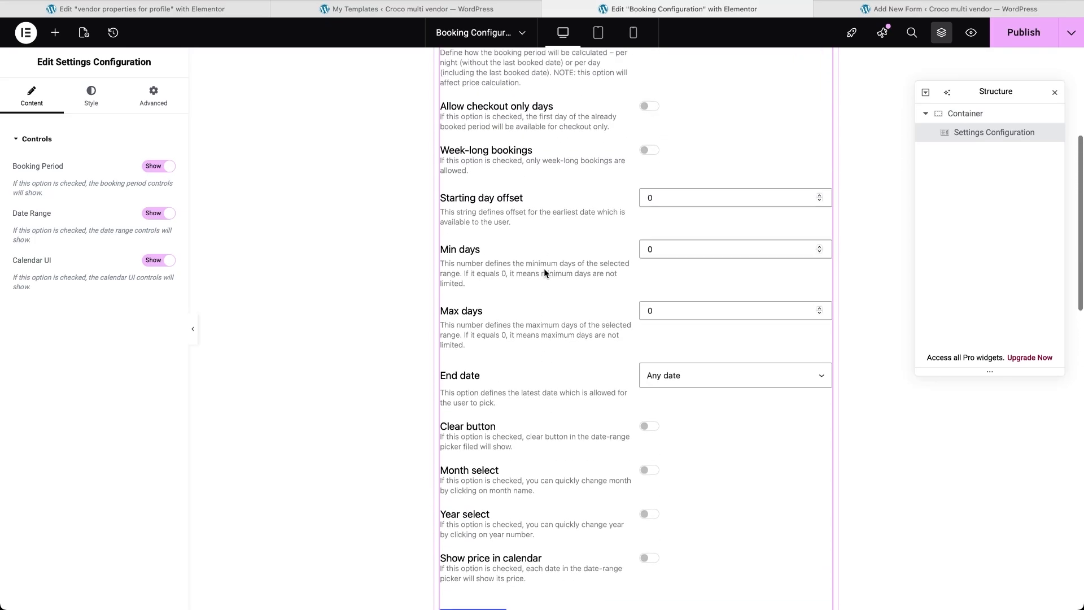
scroll(543, 269, "up", 2)
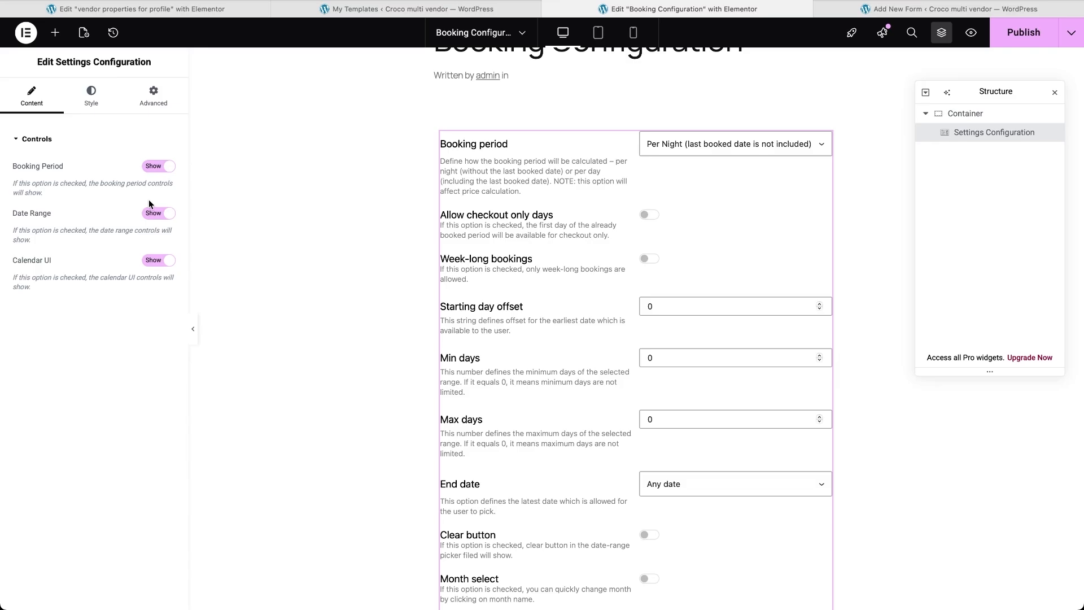
Try hiding and re-showing the Booking Period, Date Range and Calendar UI controls of the Settings Configuration widget.
left_click(157, 172)
left_click(157, 171)
left_click(160, 214)
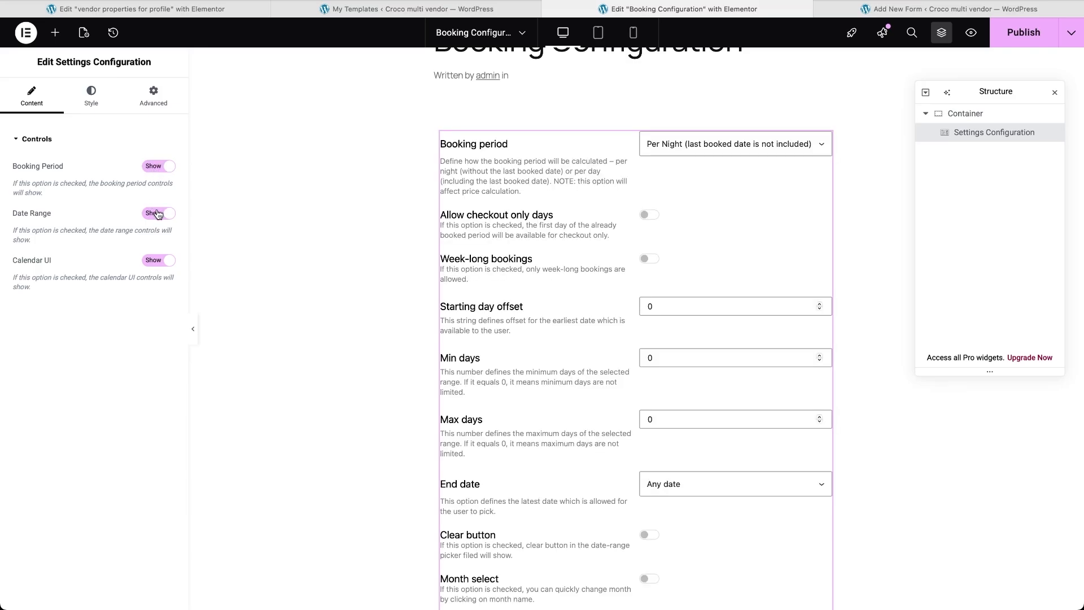
left_click(158, 262)
left_click(158, 261)
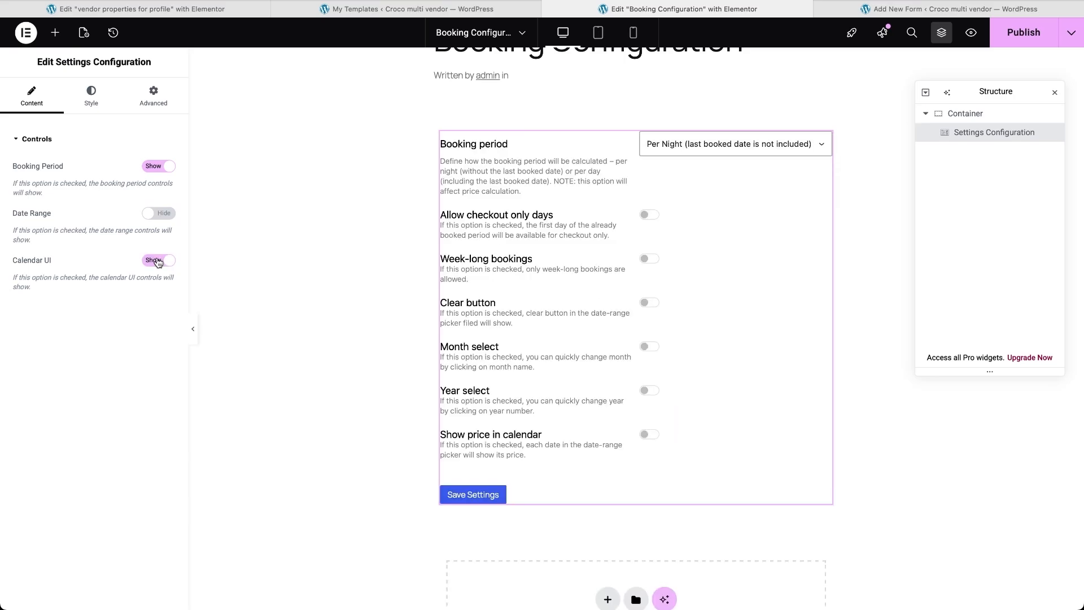
left_click(159, 220)
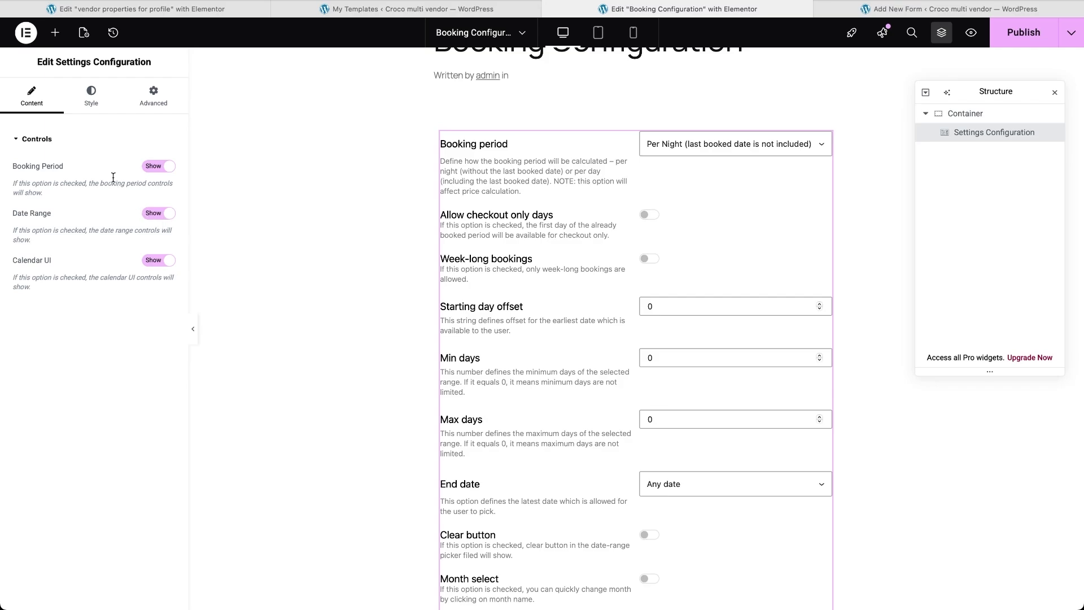
Review the Settings Configuration widget's style options for controls, fields and toggles, including the toggle's global colors.
left_click(91, 102)
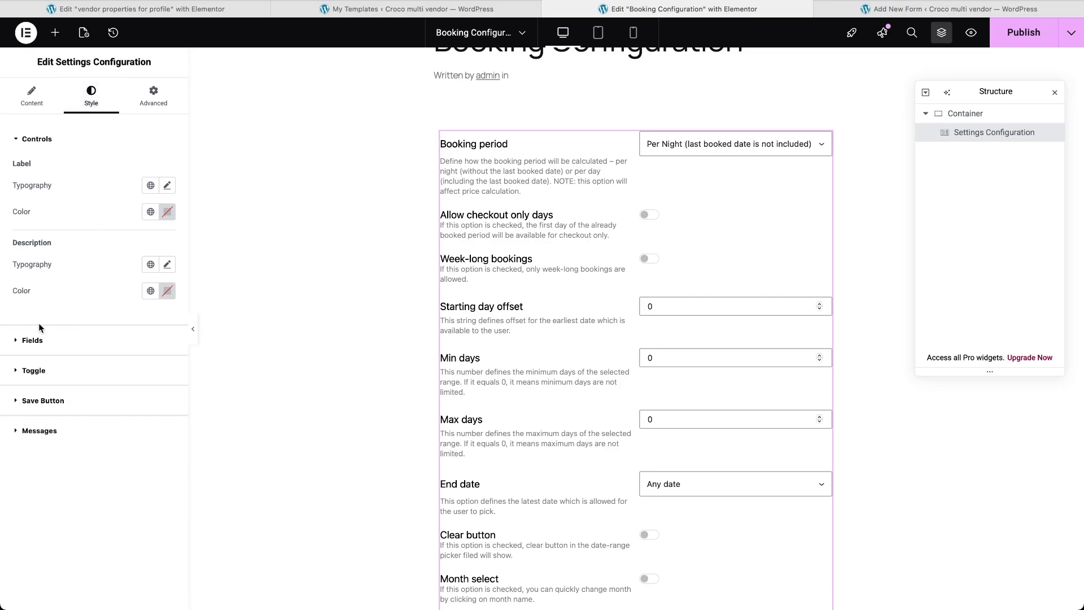
left_click(22, 340)
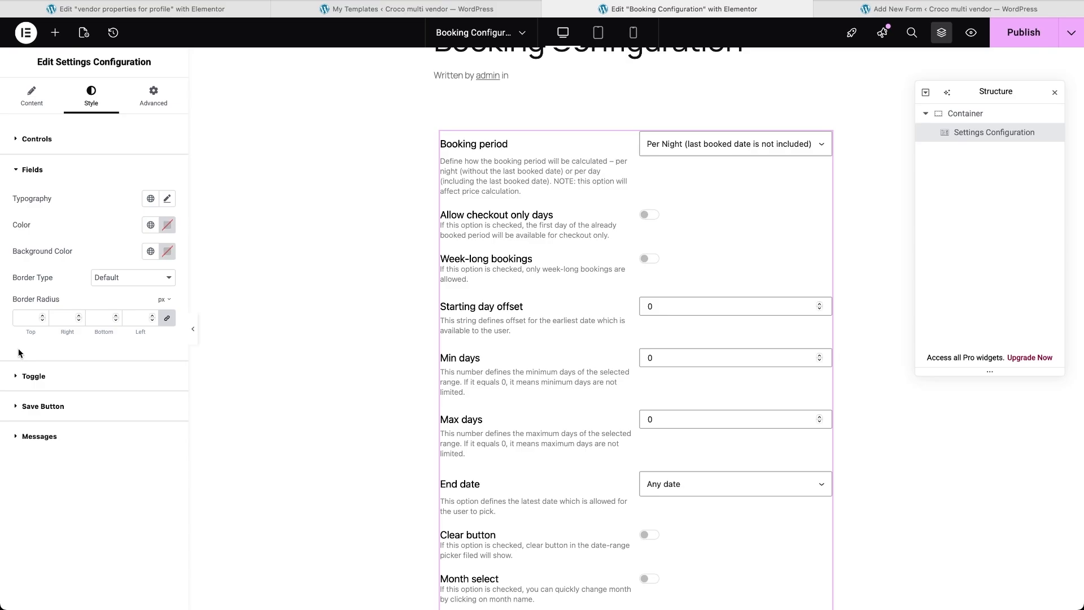
left_click(19, 376)
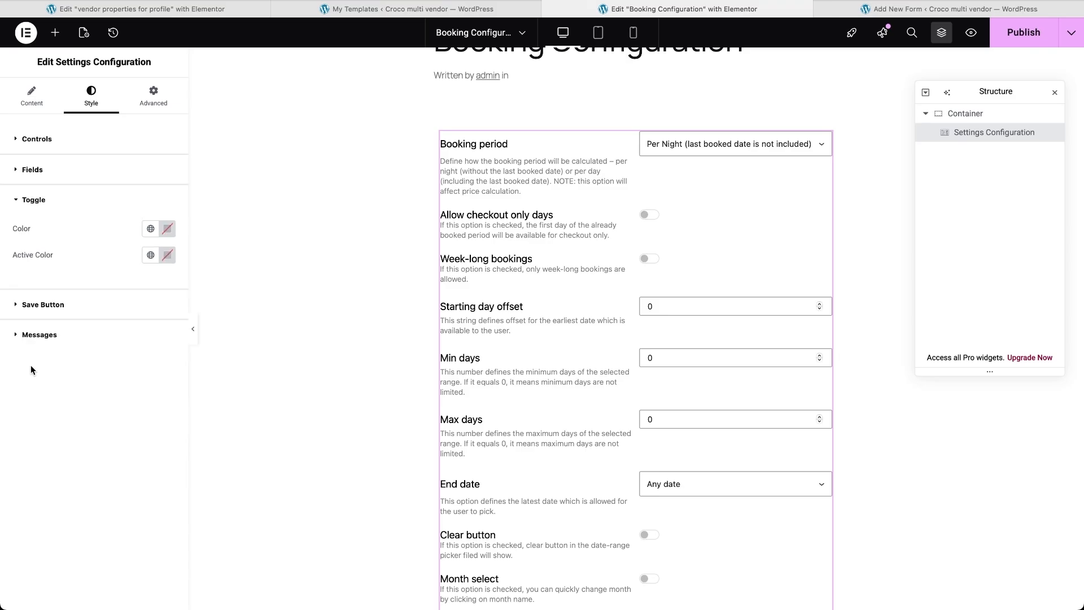
left_click(150, 228)
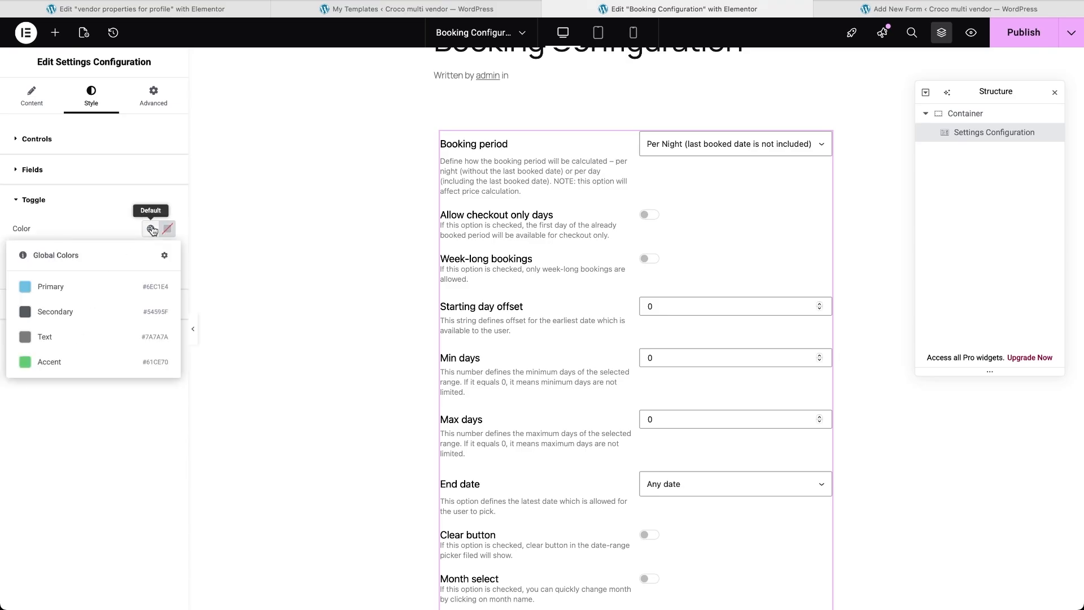
left_click(32, 361)
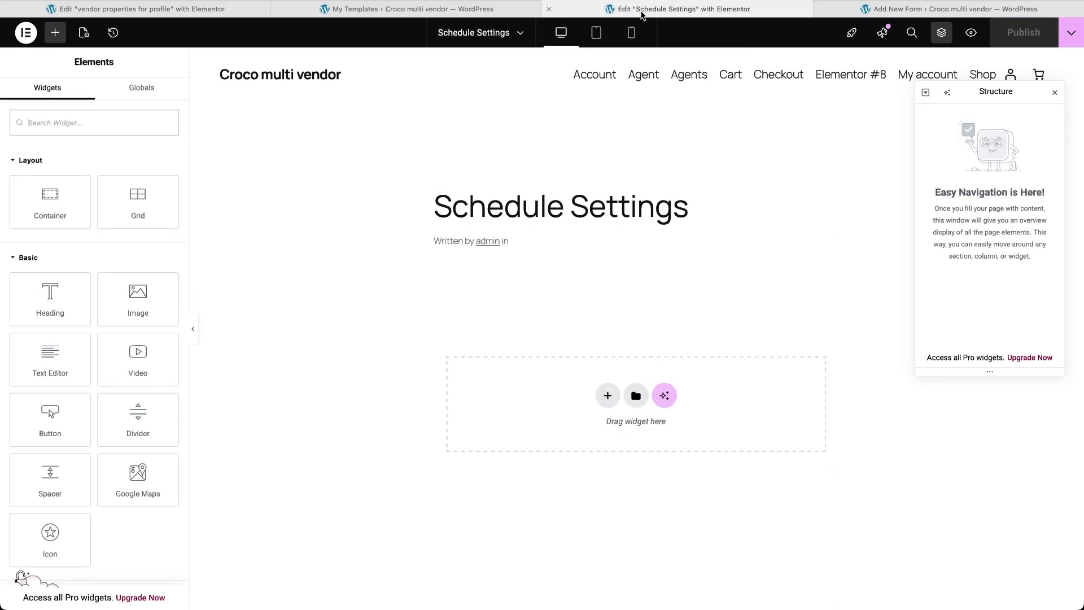
Add the Settings Schedule widget to the Schedule Settings page.
left_click(90, 123)
type("schedule")
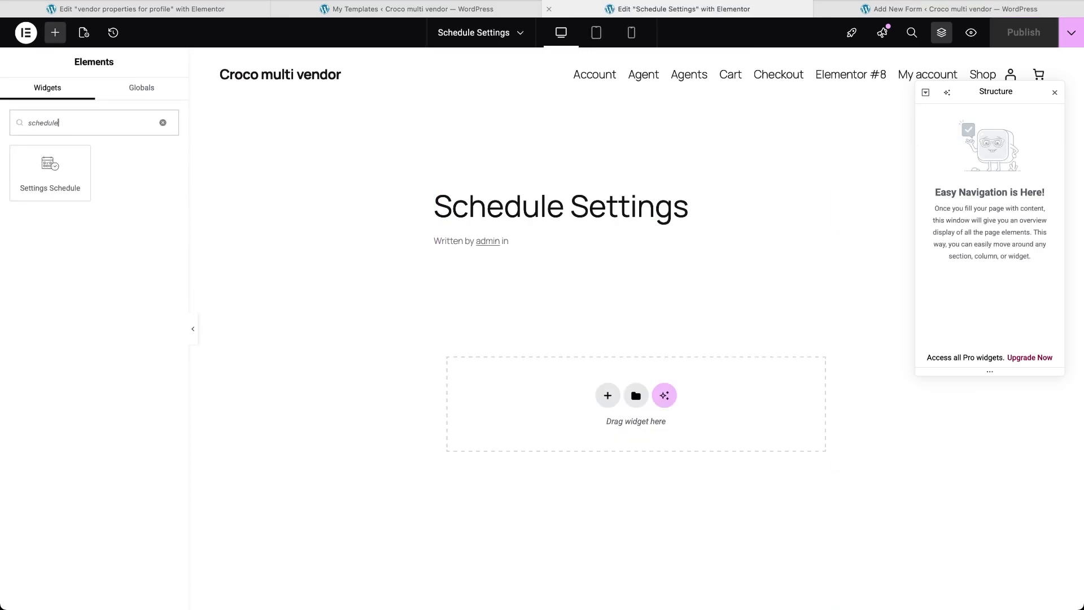
left_click(77, 172)
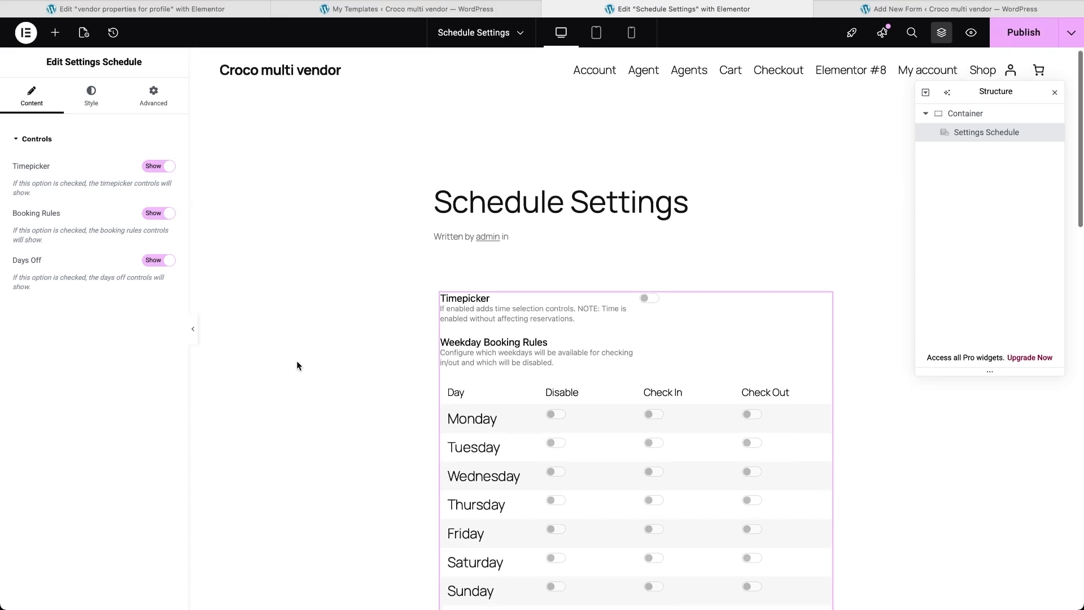
Review the Settings Schedule widget's timepicker, weekday booking rules and days off settings on the page.
scroll(296, 364, "down", 3)
scroll(296, 365, "down", 3)
scroll(296, 365, "up", 2)
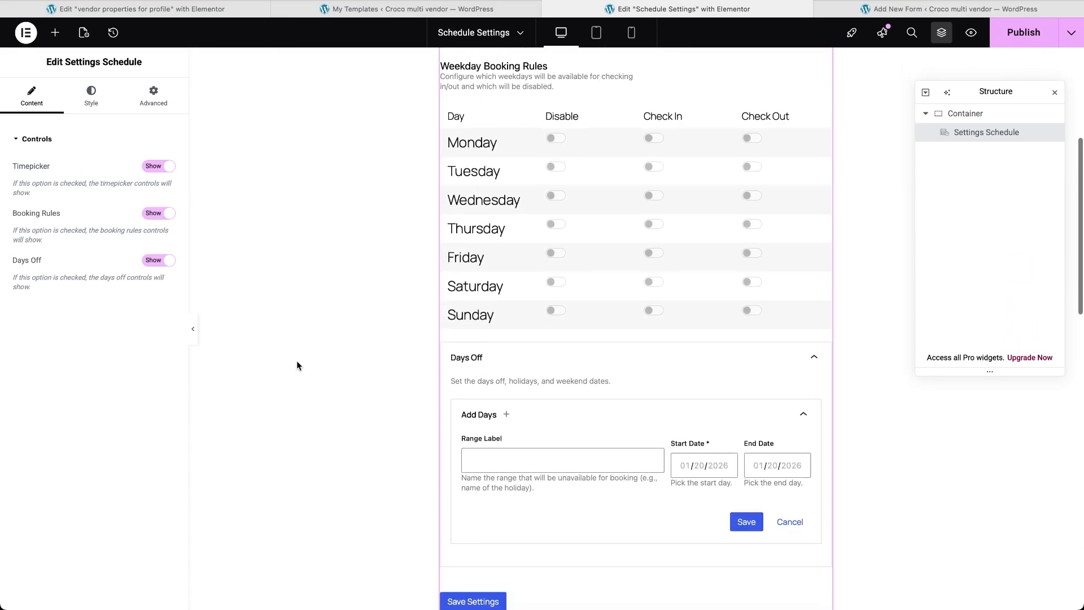
scroll(296, 366, "up", 2)
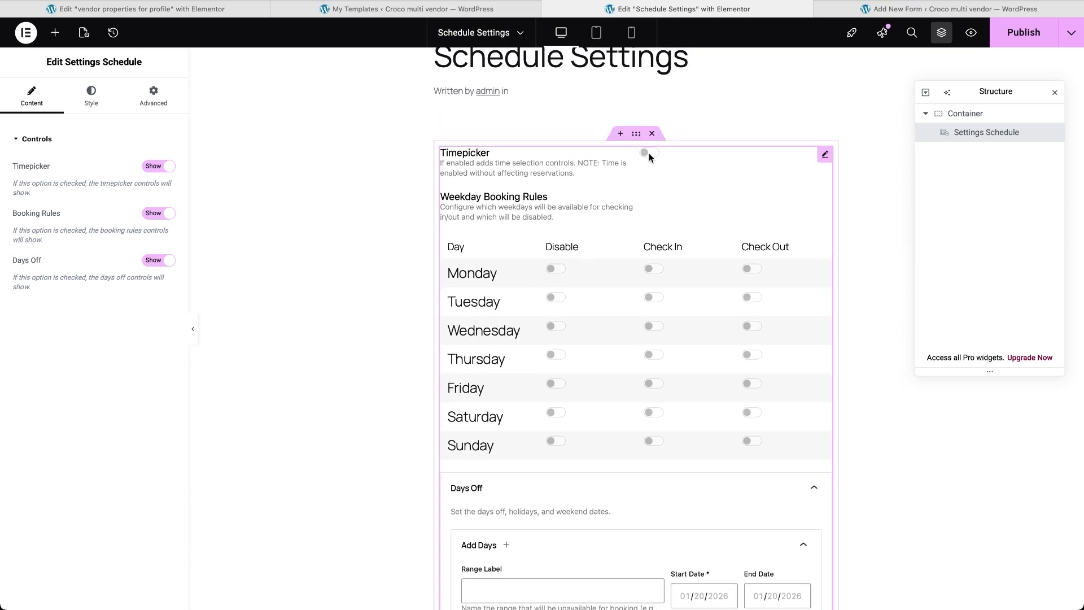
scroll(614, 412, "down", 3)
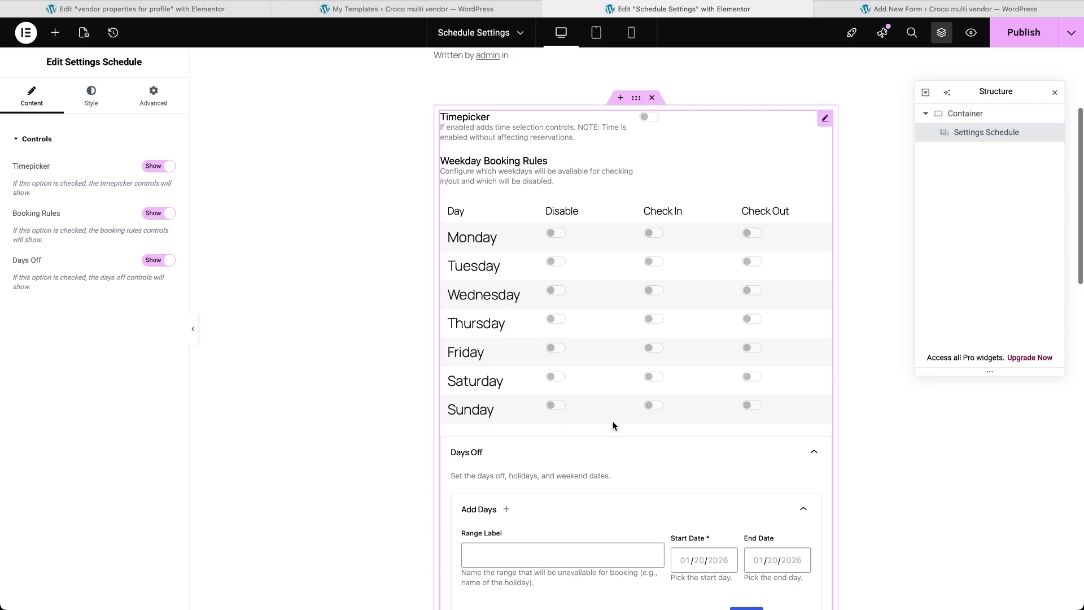
scroll(615, 420, "up", 3)
scroll(614, 422, "up", 1)
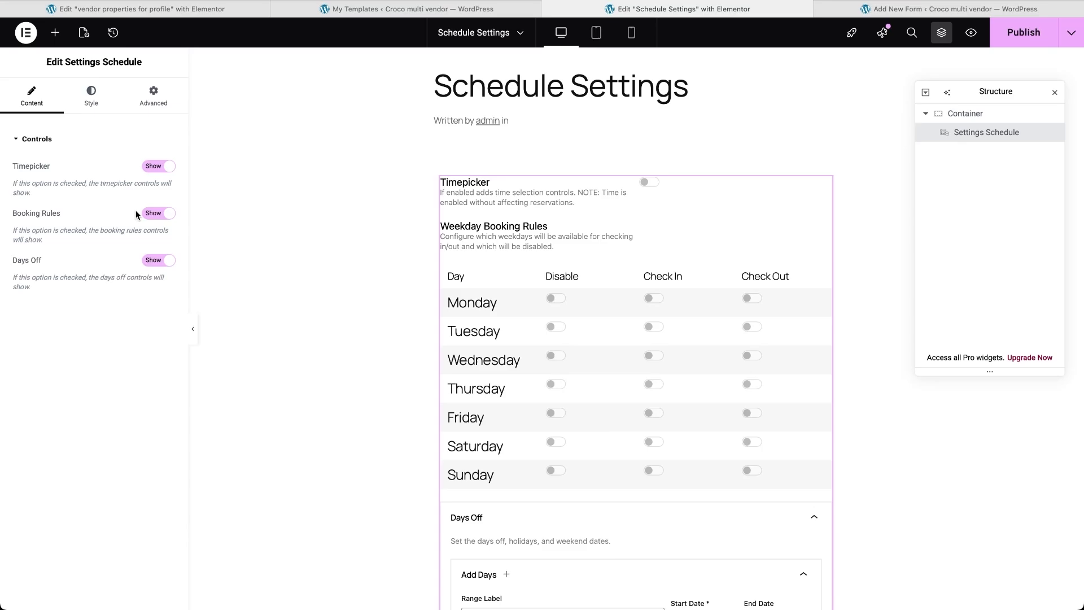
Try hiding and re-showing the Timepicker and Booking Rules controls of the Settings Schedule widget.
left_click(157, 168)
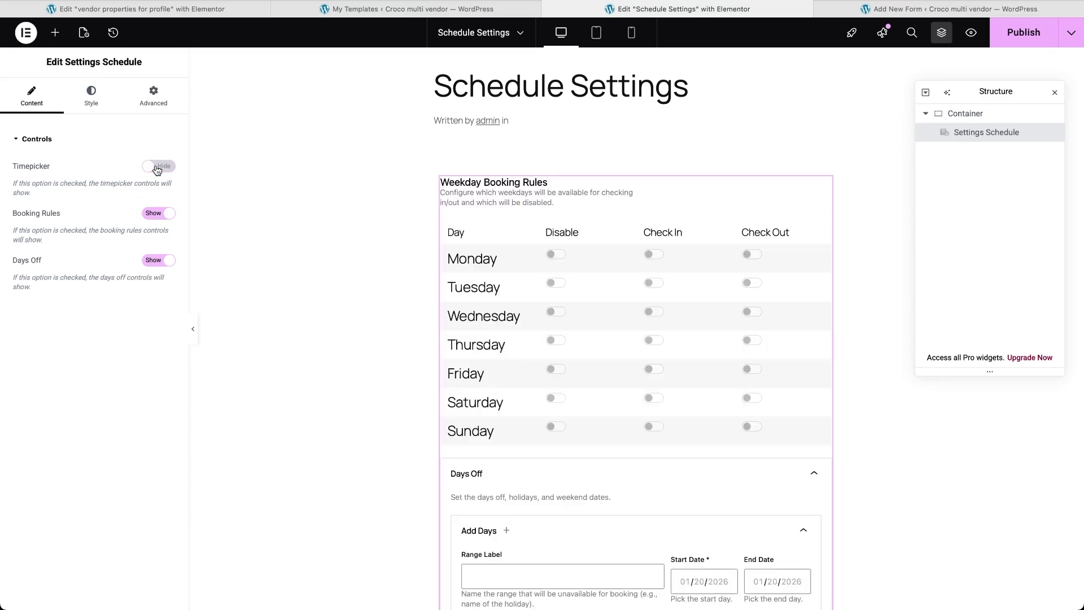
left_click(158, 167)
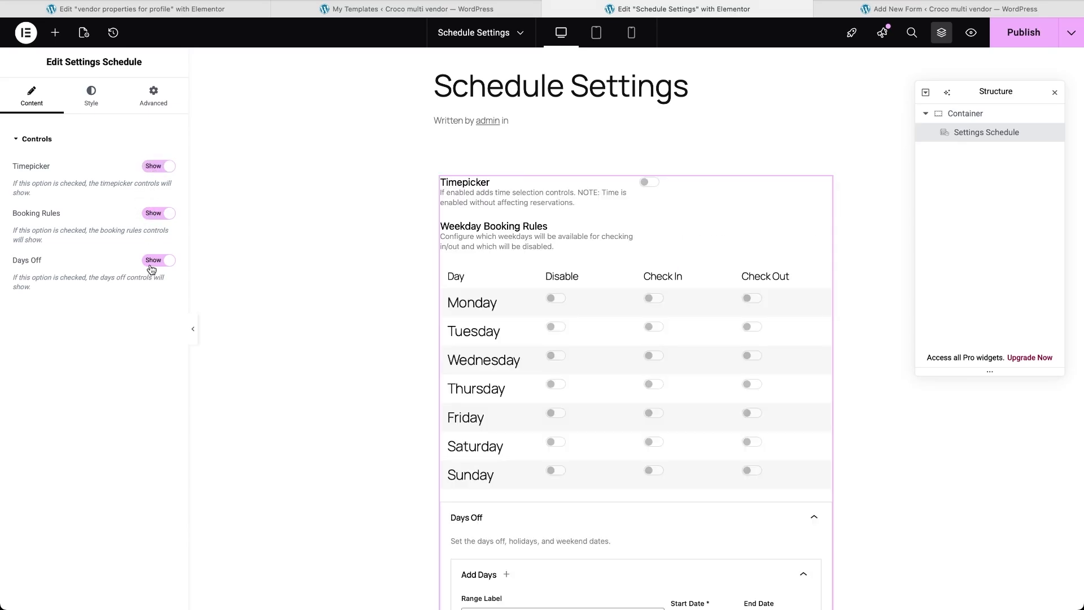
left_click(156, 220)
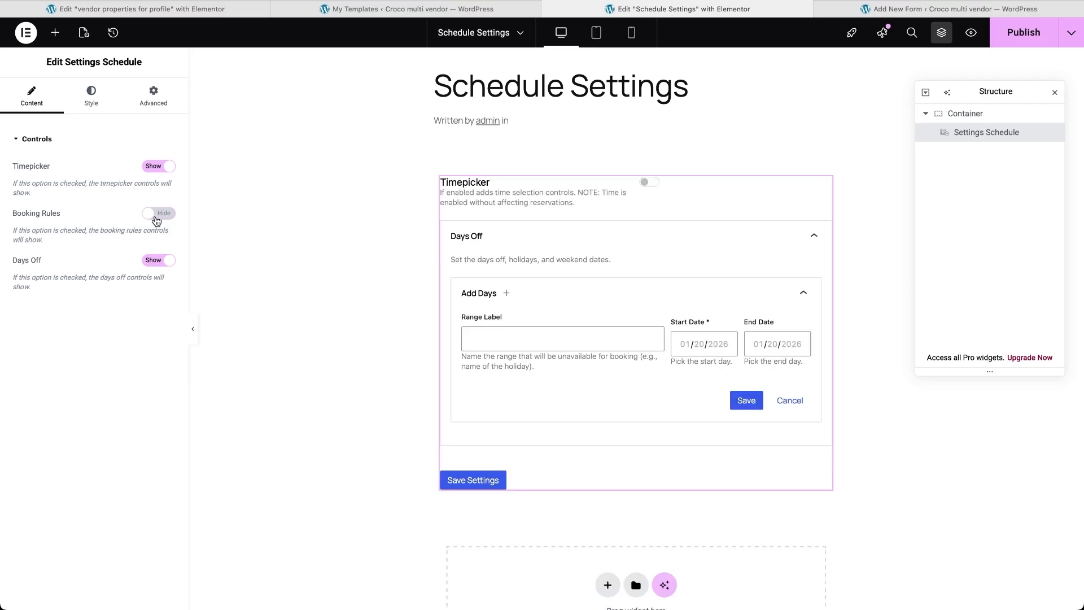
left_click(156, 220)
Check the Settings Schedule widget's style options and publish the Schedule Settings page.
left_click(91, 97)
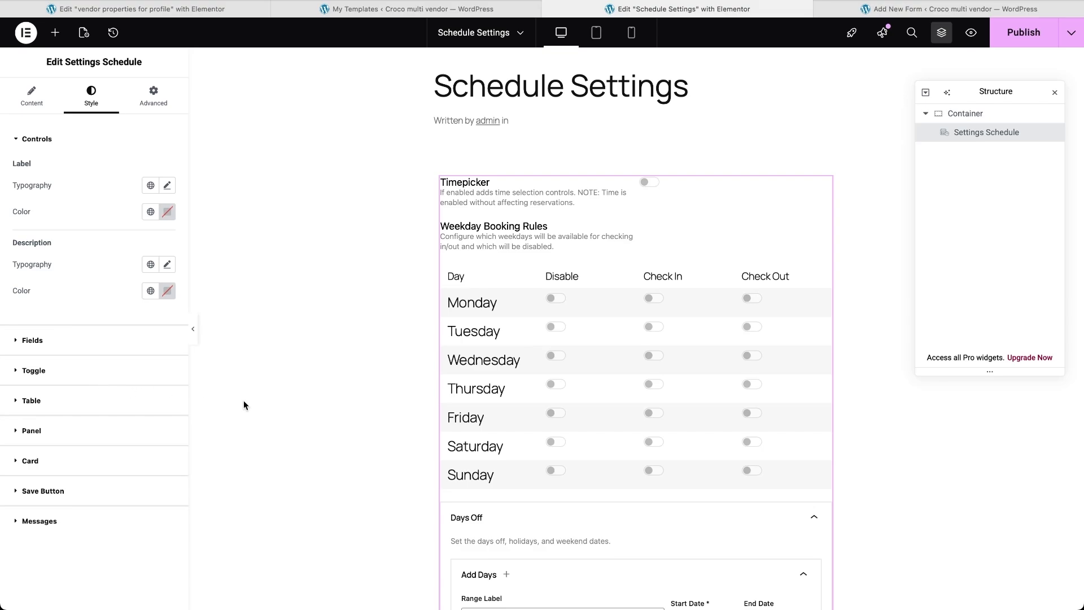
left_click(996, 46)
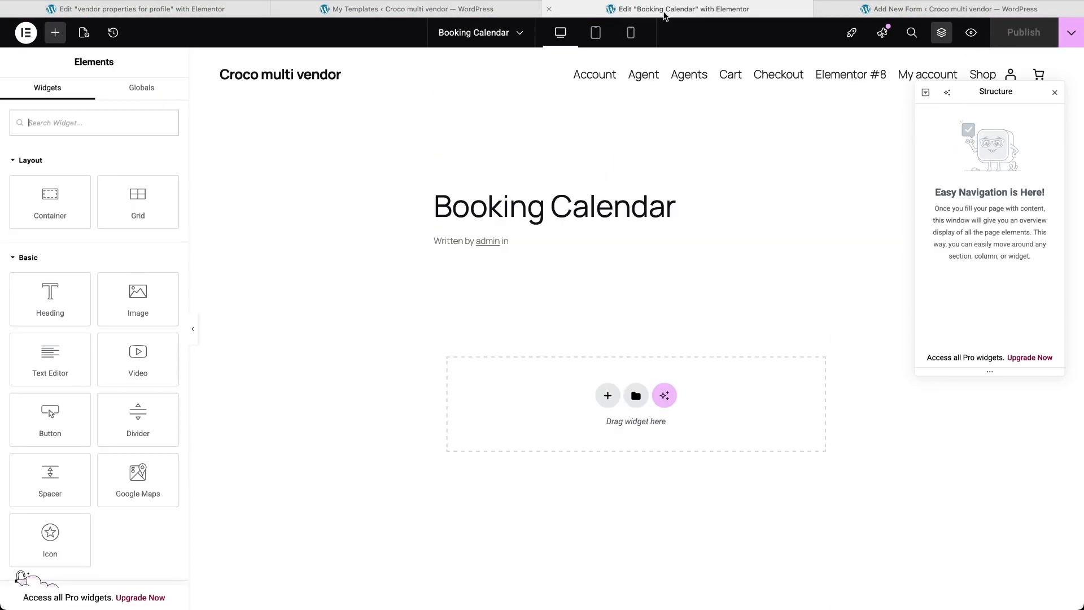
Add the Multi-Day Calendar widget to the Booking Calendar page.
type("multi")
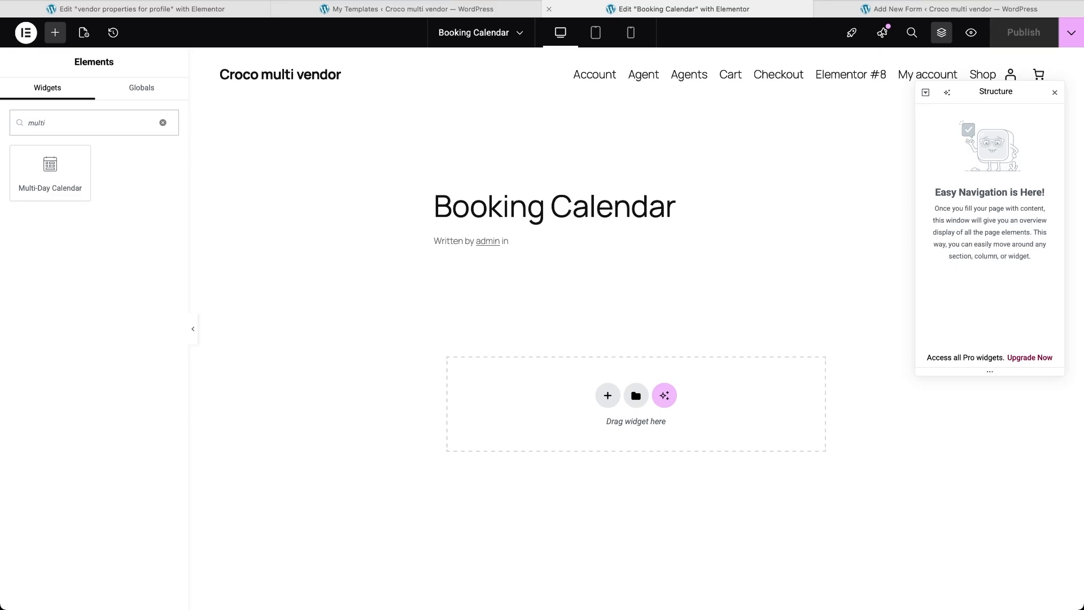
left_click(55, 185)
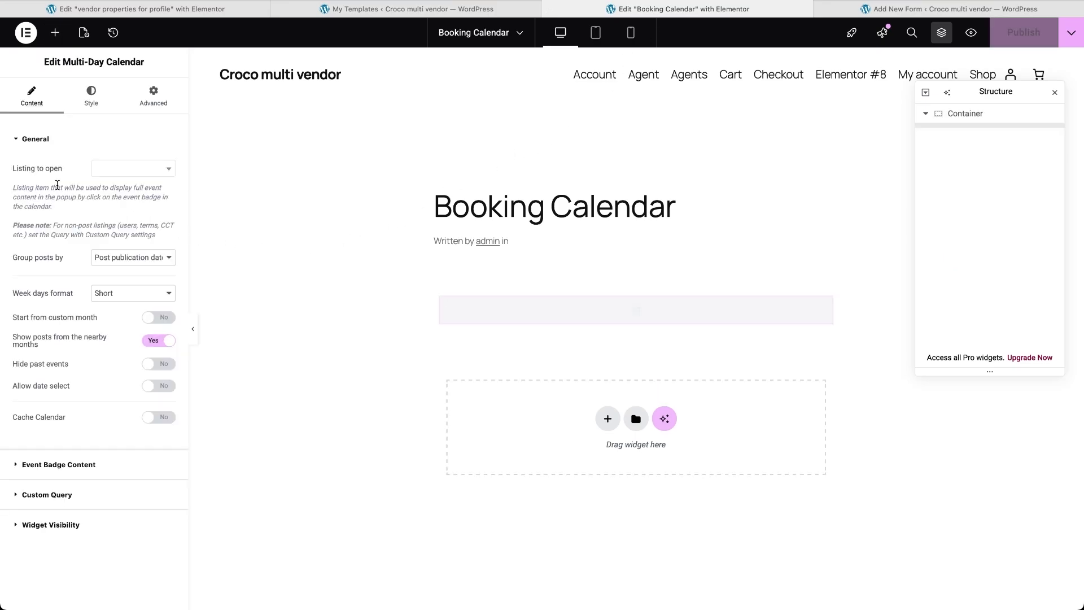